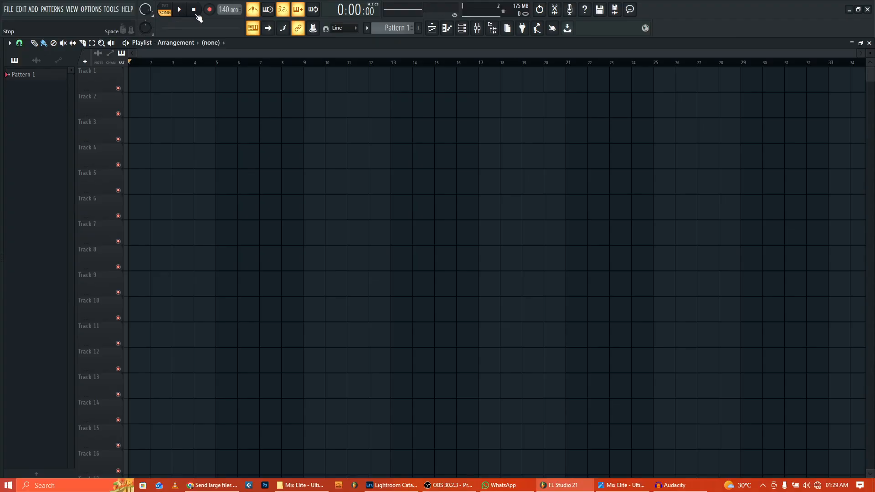
Set the project tempo to 100 BPM
mouse_move(225, 9)
left_mouse_down()
mouse_move(226, 23)
mouse_move(226, 9)
left_mouse_up()
left_click_drag(226, 9, 226, 17)
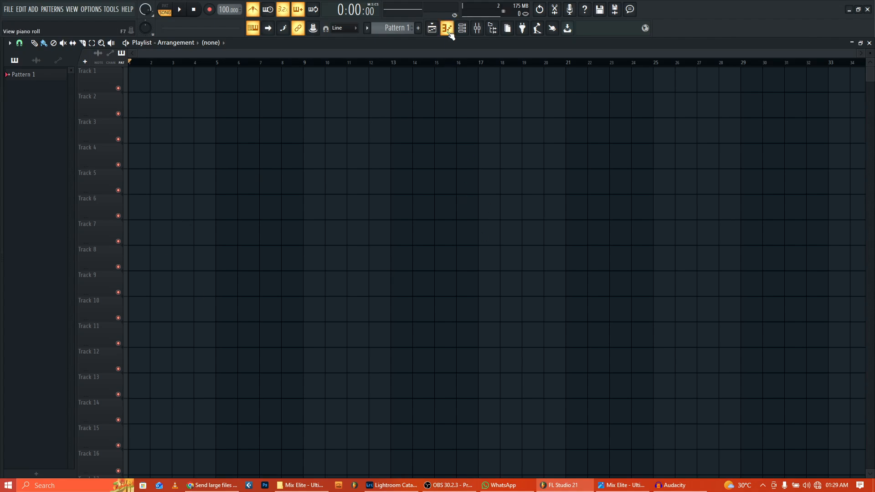
Look over the empty piano roll and bring up the channel rack to view it
left_click(448, 31)
left_click(440, 31)
left_click(440, 31)
scroll(122, 185, "down", 5)
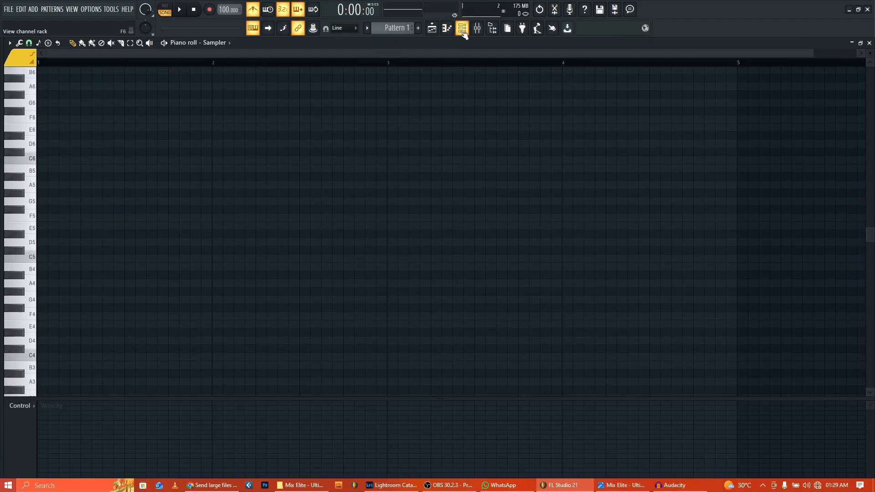
key("F6")
left_click_drag(360, 147, 357, 130)
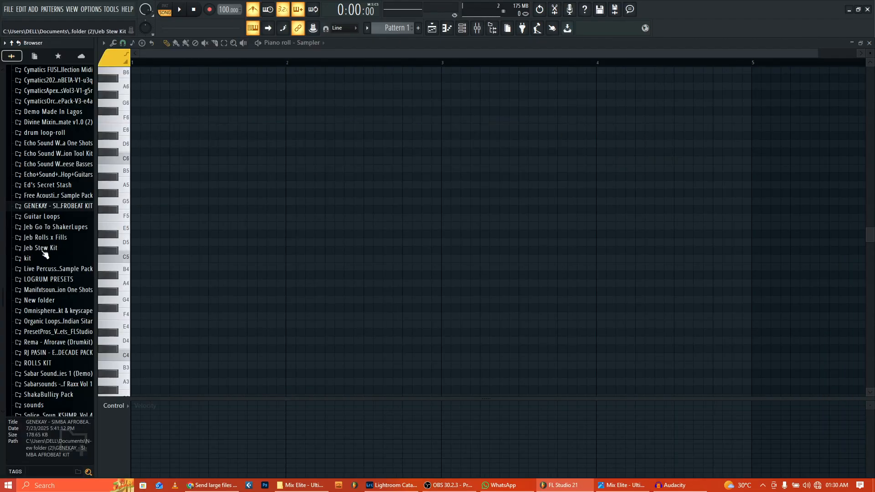
Review the browser's extra search folders in the file settings without adding a folder, and expand New folder (2) in the browser
scroll(44, 254, "up", 10)
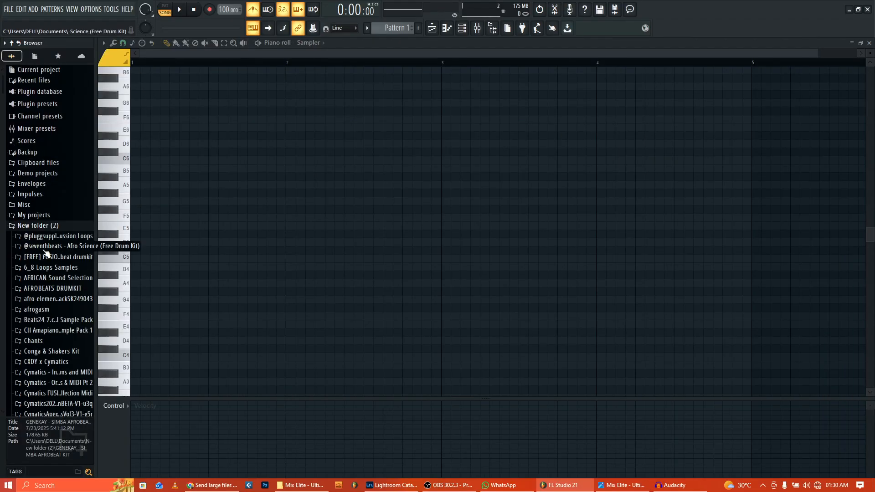
left_click(51, 227)
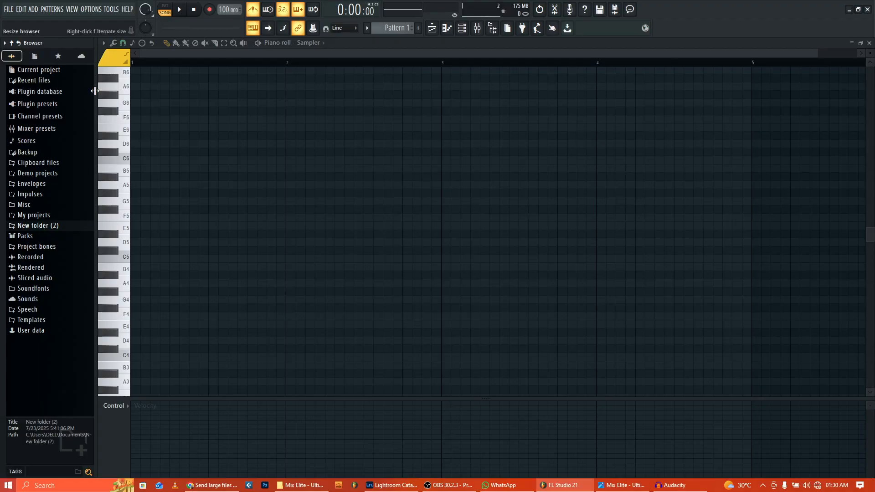
left_click(94, 10)
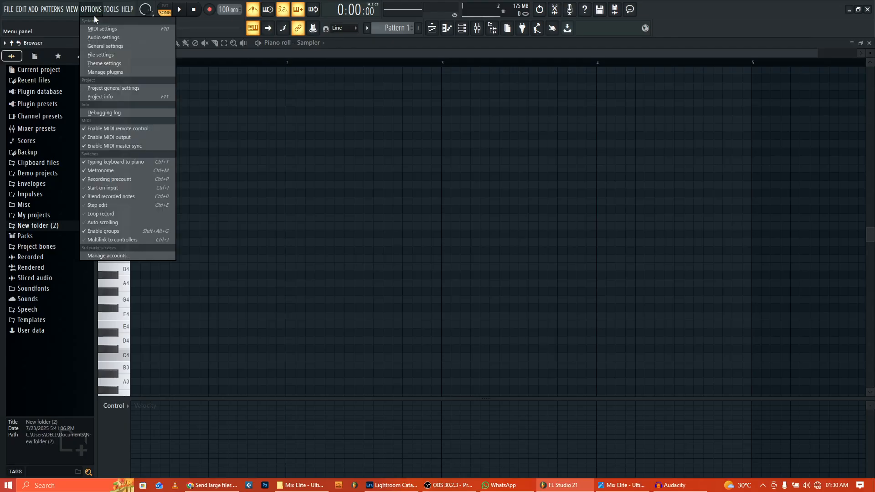
left_click(106, 54)
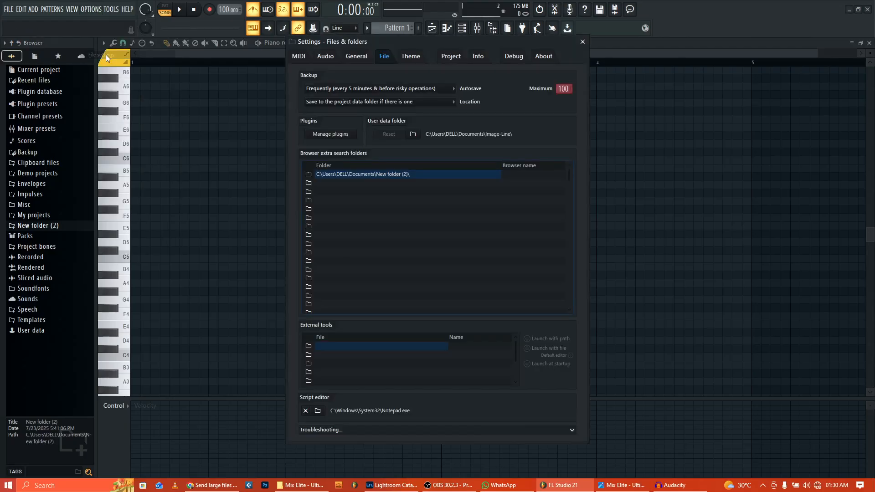
left_click(308, 184)
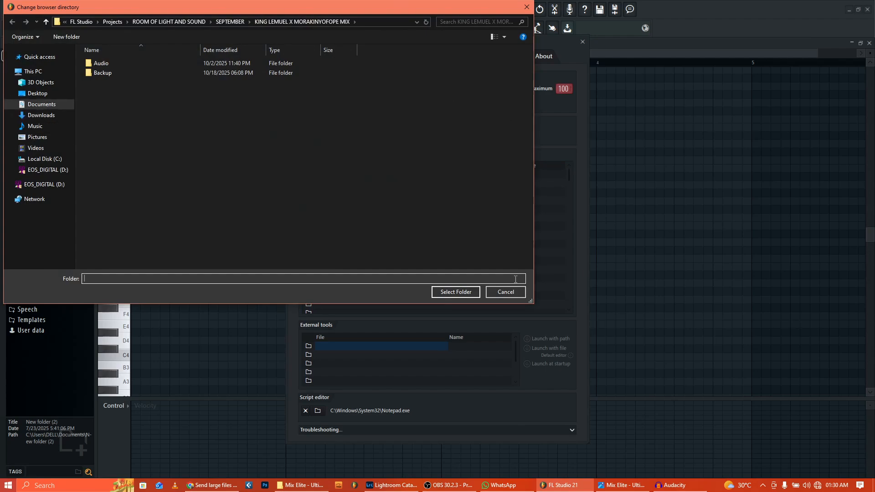
left_click(508, 293)
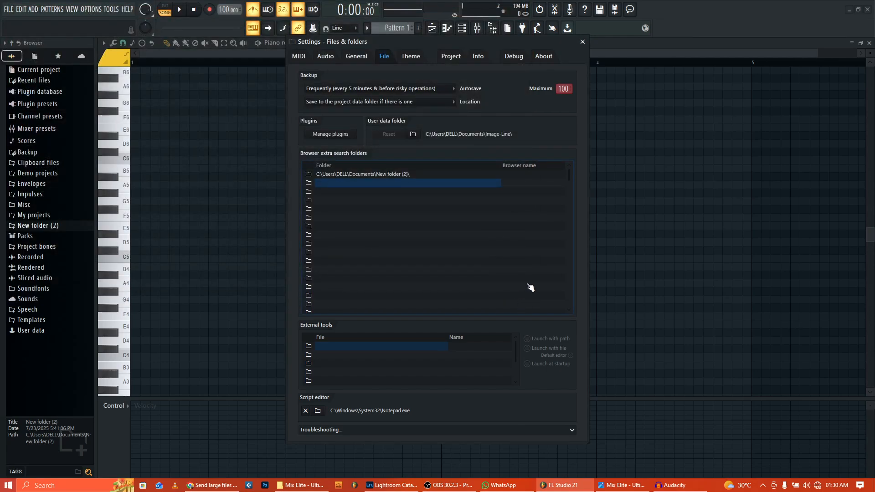
left_click(582, 42)
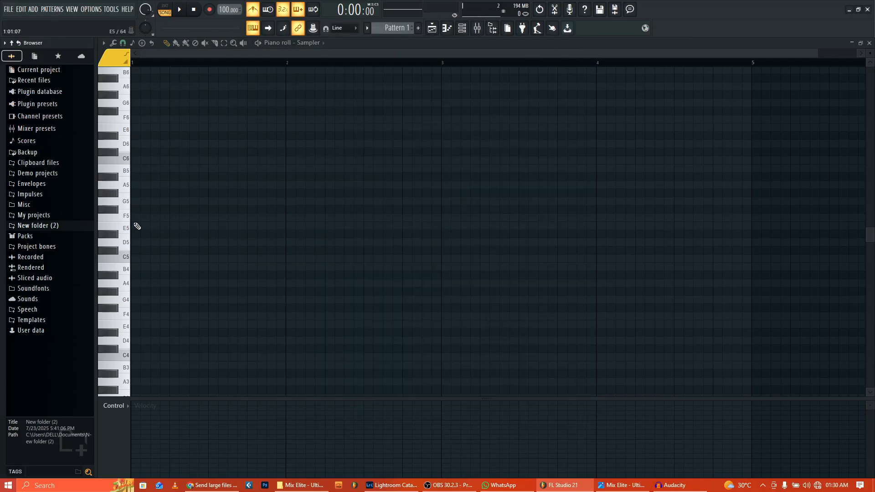
left_click(43, 226)
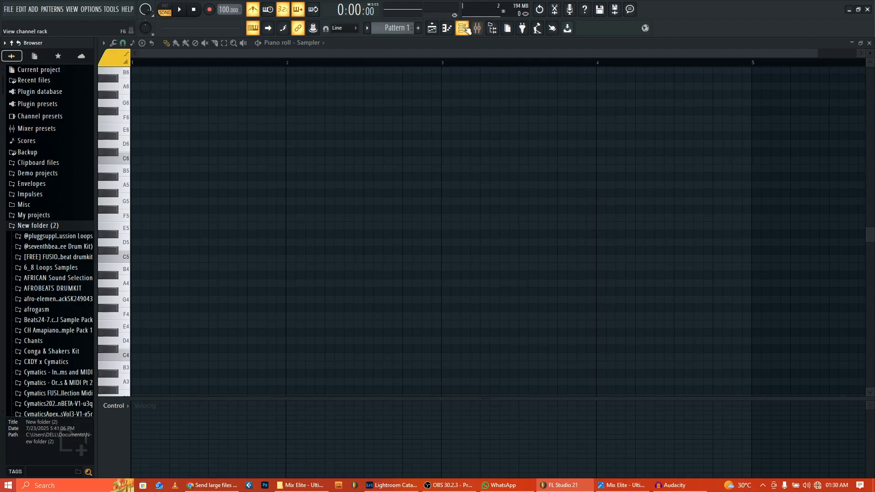
Switch from the piano roll to the playlist and open the channel rack over it
left_click(432, 28)
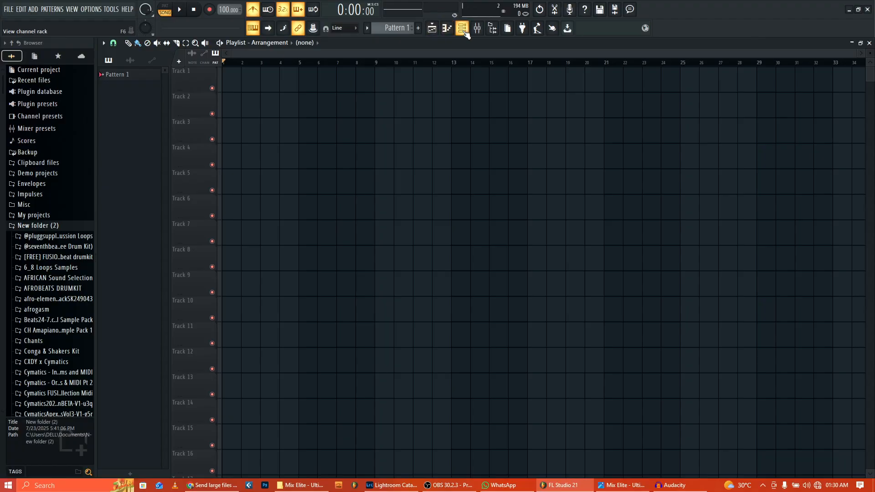
left_click(462, 28)
left_click_drag(430, 132, 408, 129)
Preview Sabarsounds - Stick 1 from the Sabarsounds one-shots' Stick folder and load it into the Sampler channel
scroll(1, 101, "down", 1)
left_click_drag(2, 101, 2, 137)
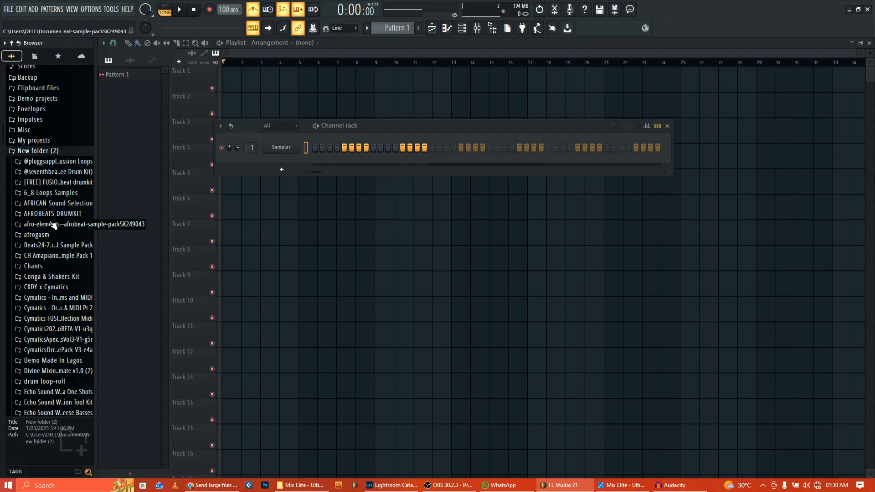
scroll(66, 214, "down", 7)
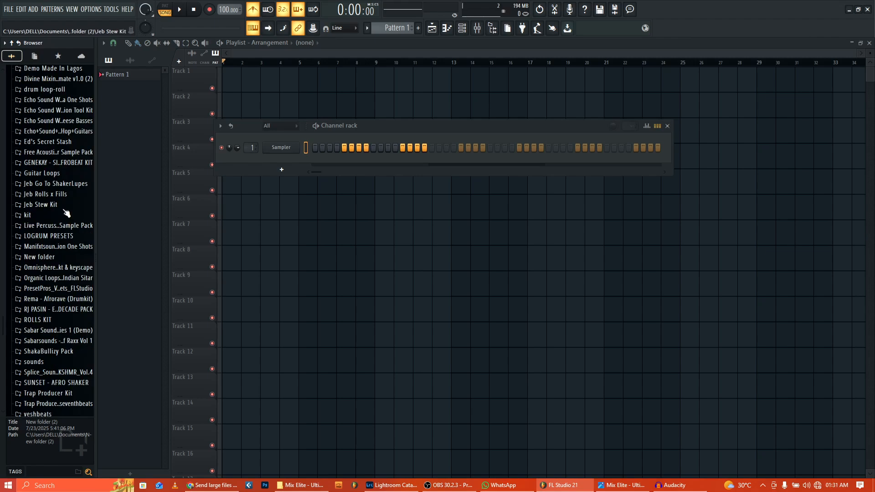
left_click(66, 210)
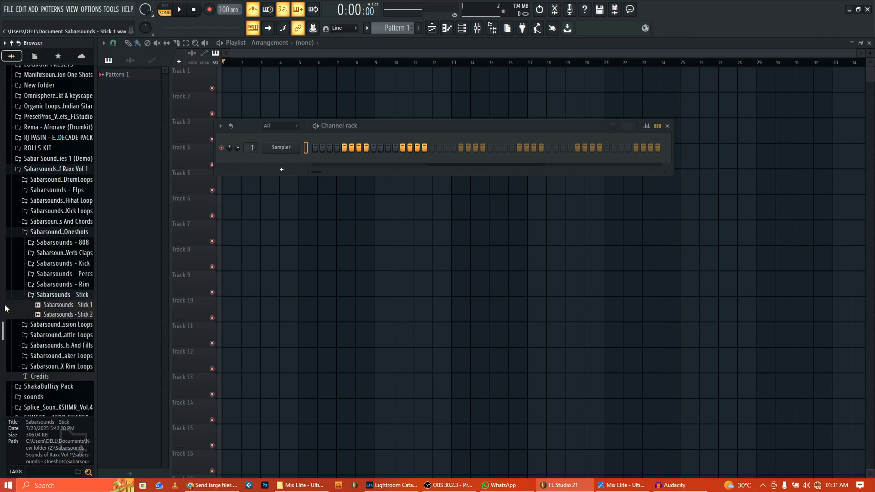
left_click(71, 305)
left_click(70, 305)
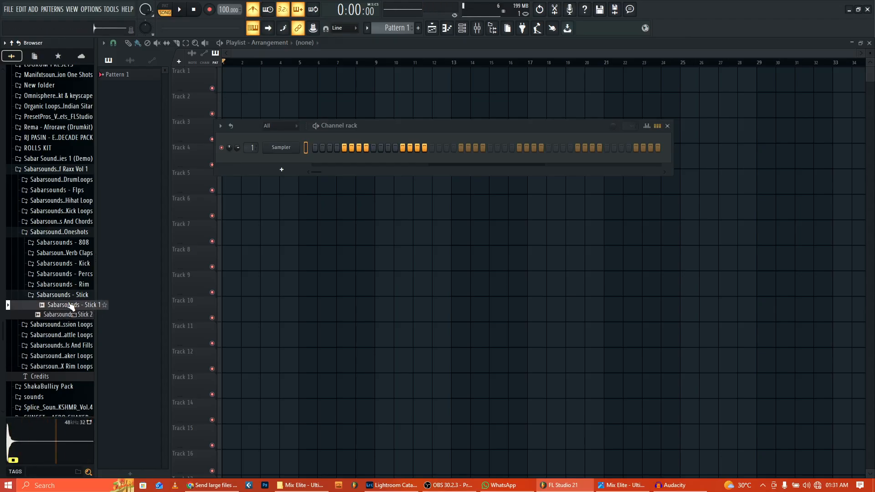
left_click_drag(77, 307, 275, 148)
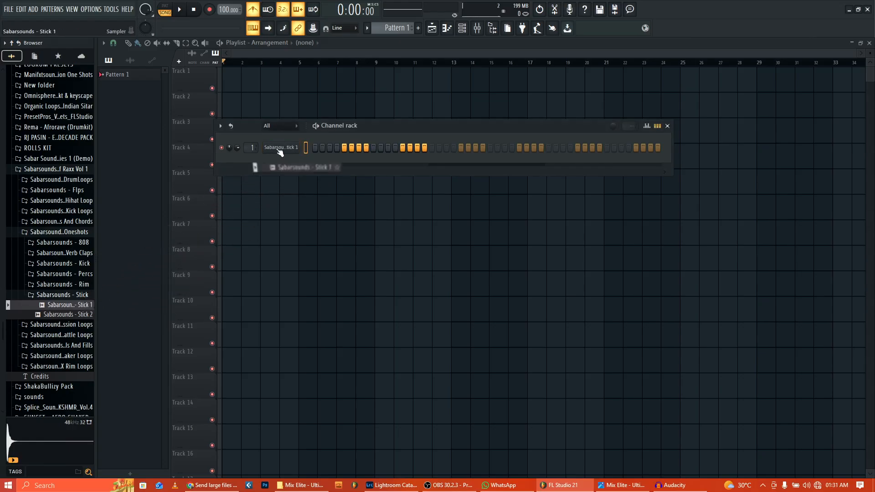
Increase the fade-out slightly in the Stick 1 channel's sampler settings and close them
left_click(286, 152)
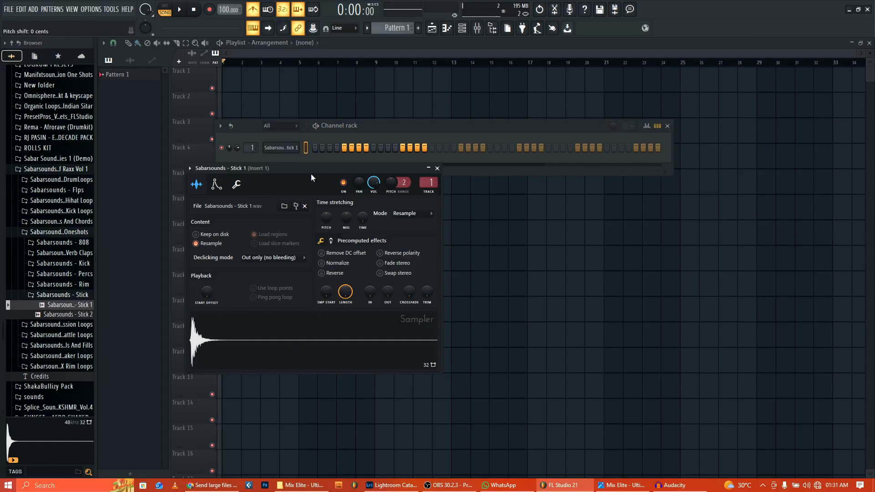
left_click_drag(316, 168, 320, 133)
left_click_drag(392, 256, 392, 251)
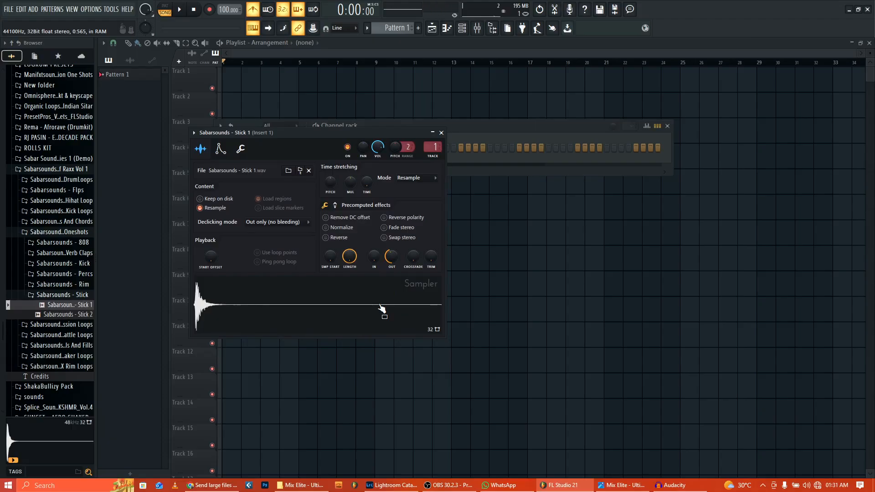
left_click(441, 133)
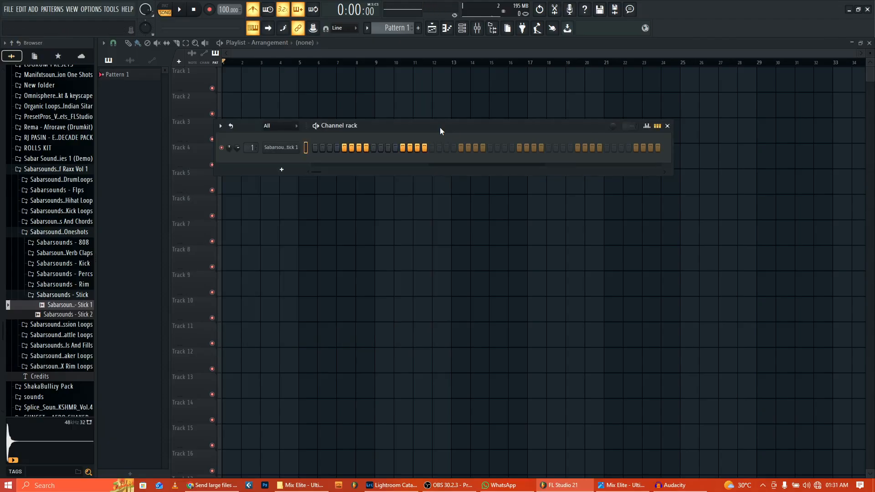
Program Stick 1 hits on steps 1, 4, 7, 9, 12 and 15 of Pattern 1
left_click_drag(411, 129, 407, 145)
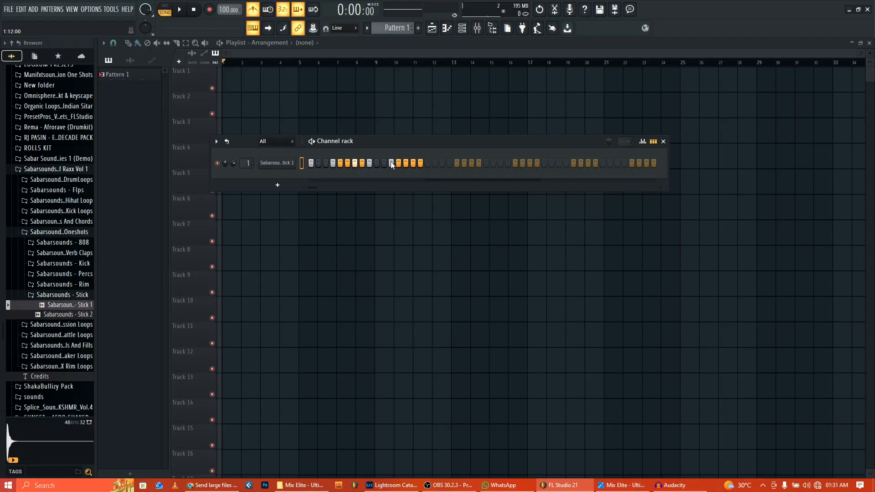
left_click(275, 86)
scroll(243, 104, "up", 3)
Switch playback to pattern mode, turn the metronome off and listen to Pattern 1
left_click(165, 14)
left_click(166, 15)
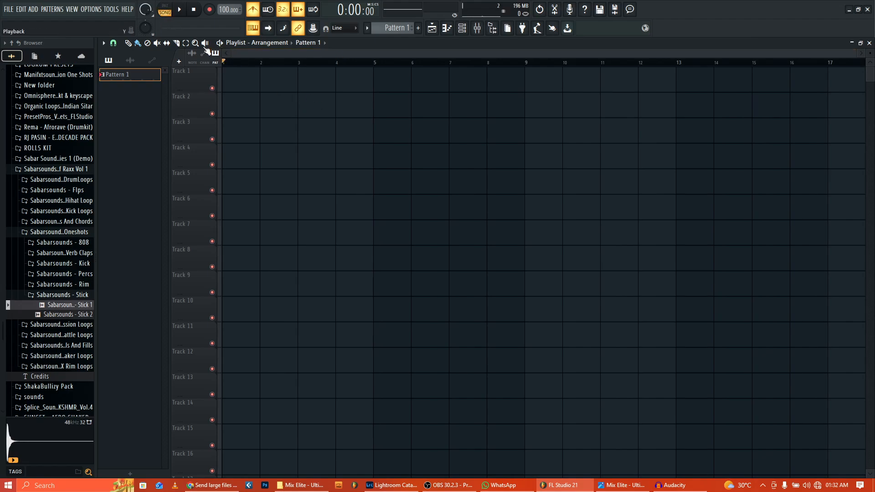
left_click(166, 13)
left_click(462, 28)
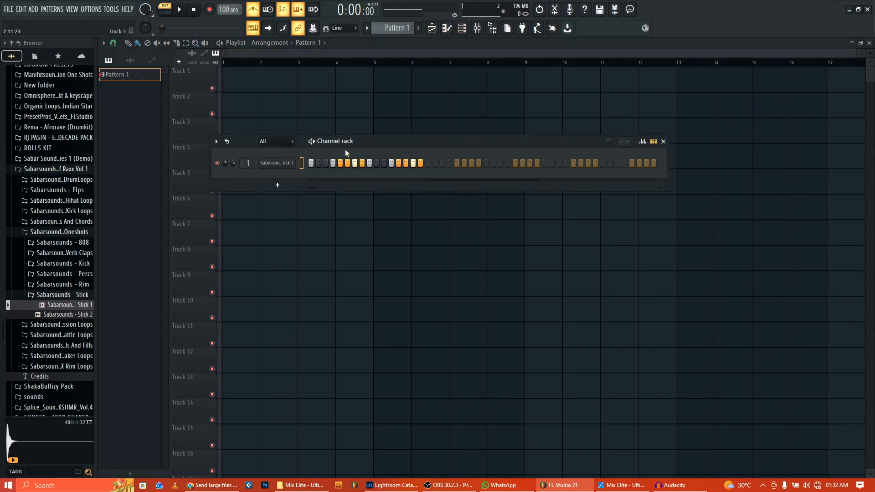
key("space")
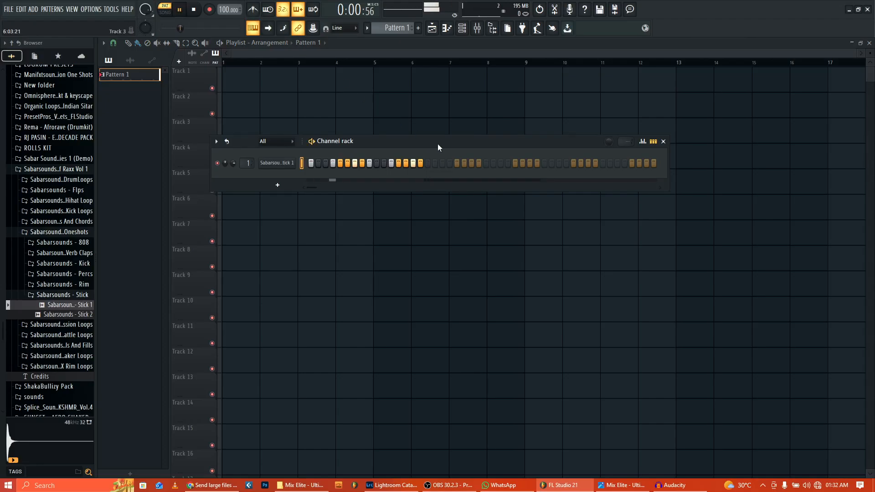
key("space")
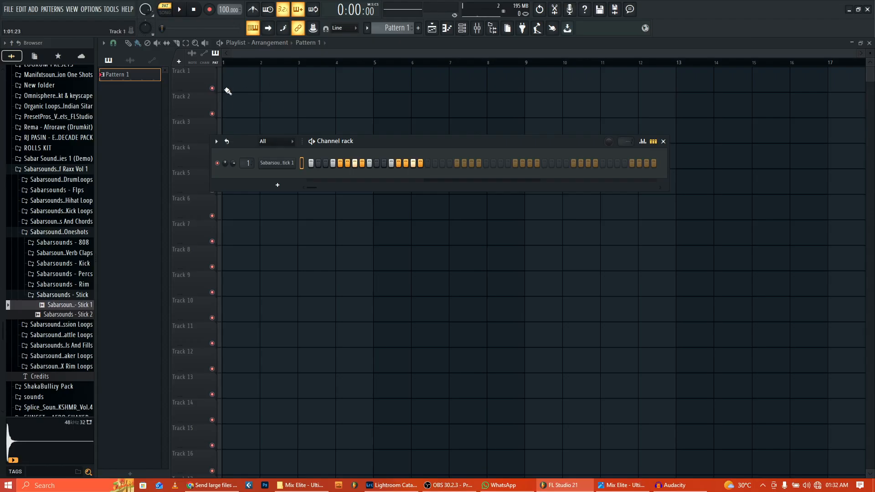
In song mode, place Pattern 1 at bar 1 of Track 1, extend the clip to two bars and duplicate it at bar 3
key("F6")
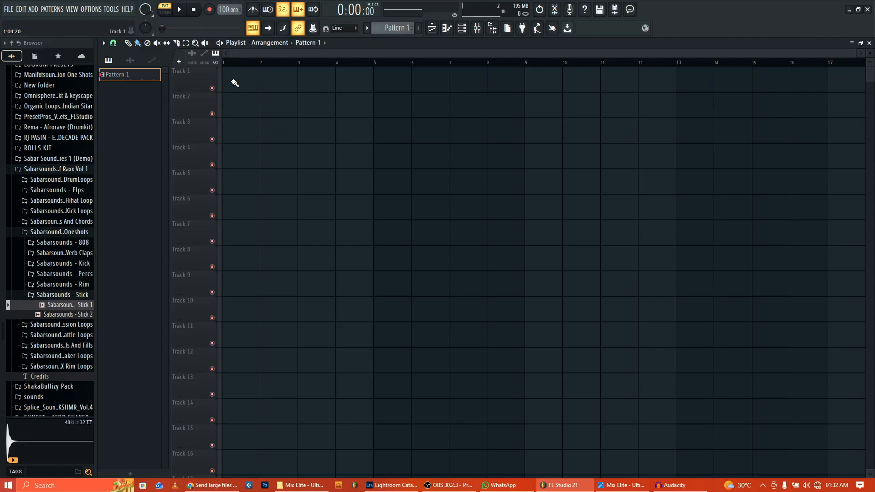
left_click(163, 14)
left_click(240, 86)
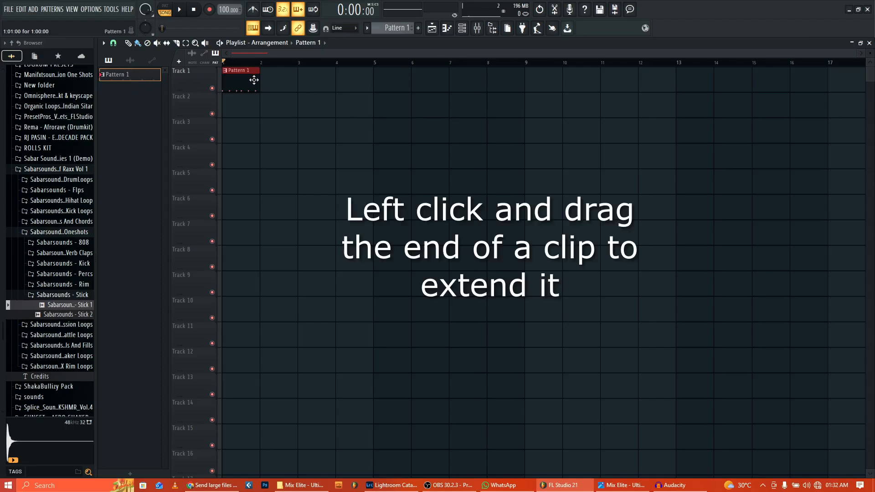
mouse_move(258, 80)
left_mouse_down()
mouse_move(283, 81)
mouse_move(273, 92)
mouse_move(351, 92)
left_mouse_up()
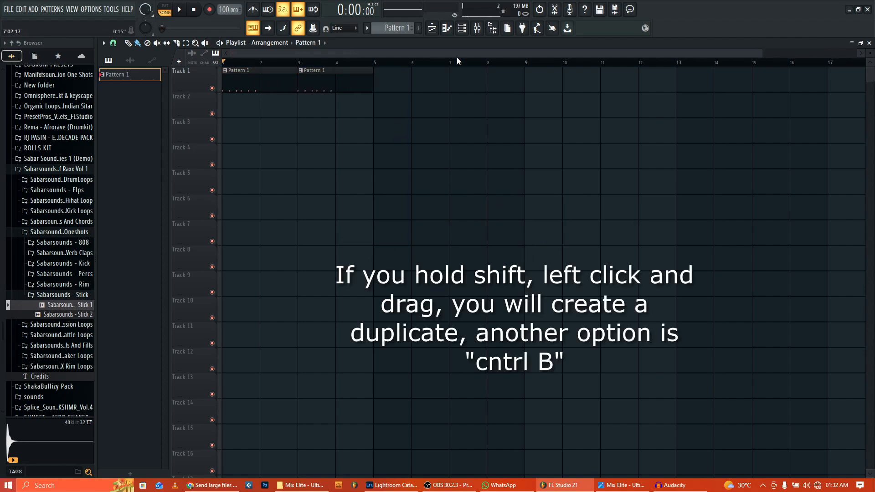
Continue the Stick 1 rhythm on steps 17, 20, 23, 25, 28 and 31, and play the arrangement
left_click(462, 30)
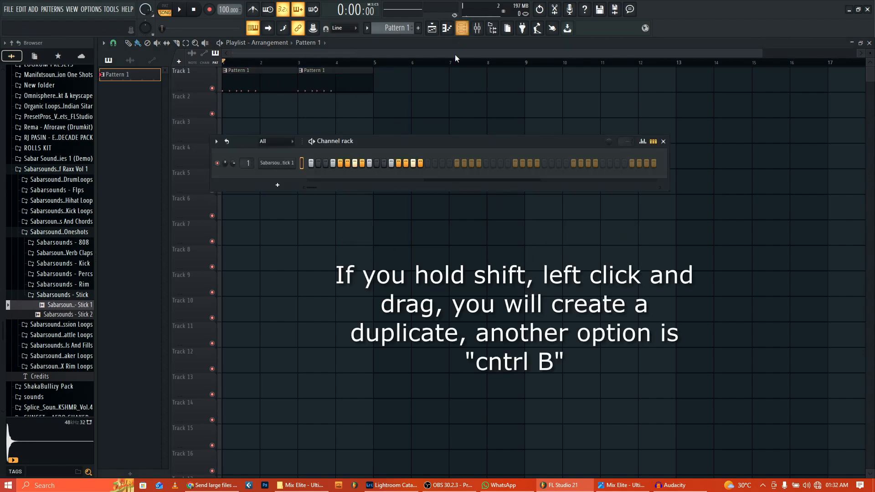
left_click(429, 164)
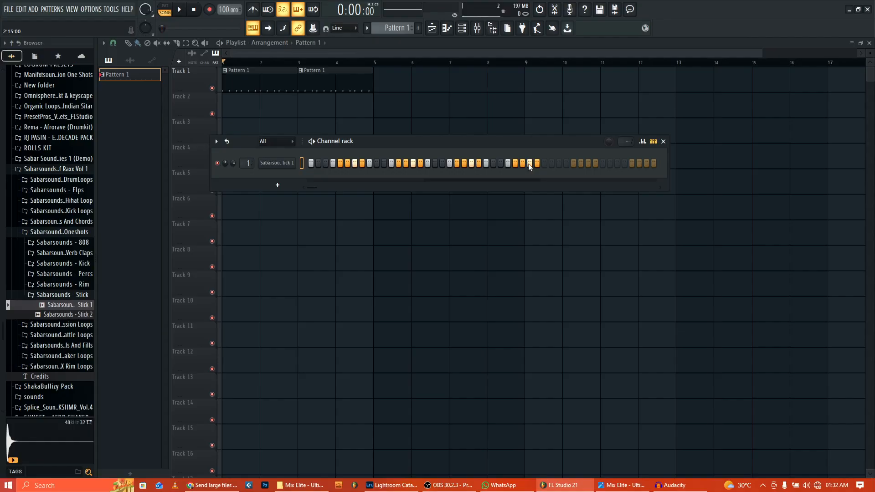
left_click_drag(365, 147, 351, 132)
key("space")
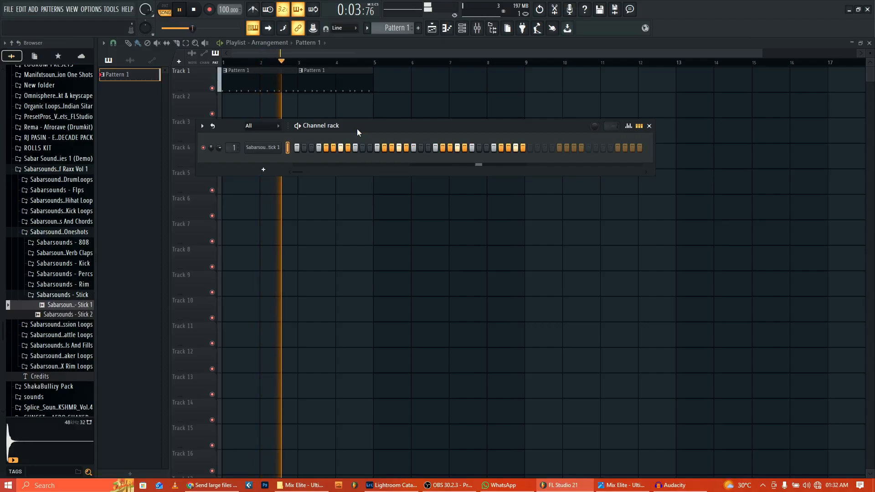
key("space")
left_click_drag(356, 129, 346, 127)
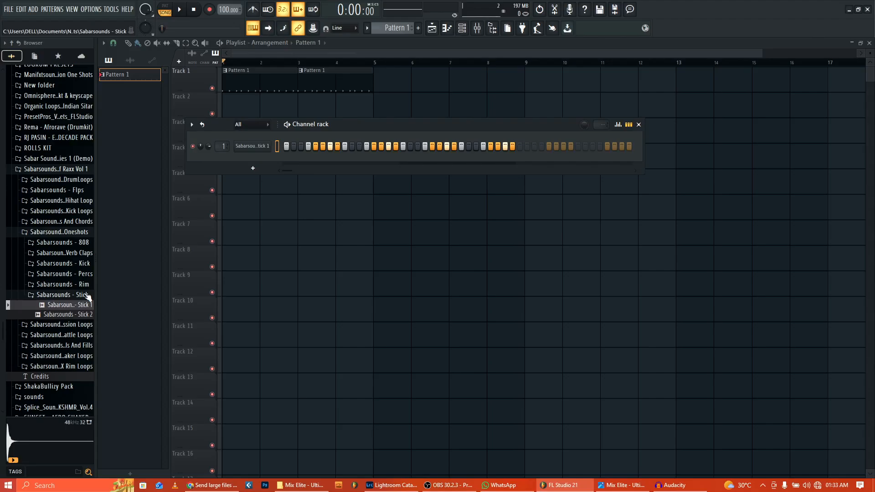
Preview PERU CLAP (4) from the DRUMKIT's CLAPS folder and add it as a new channel below Stick 1
scroll(78, 283, "up", 15)
left_click(66, 257)
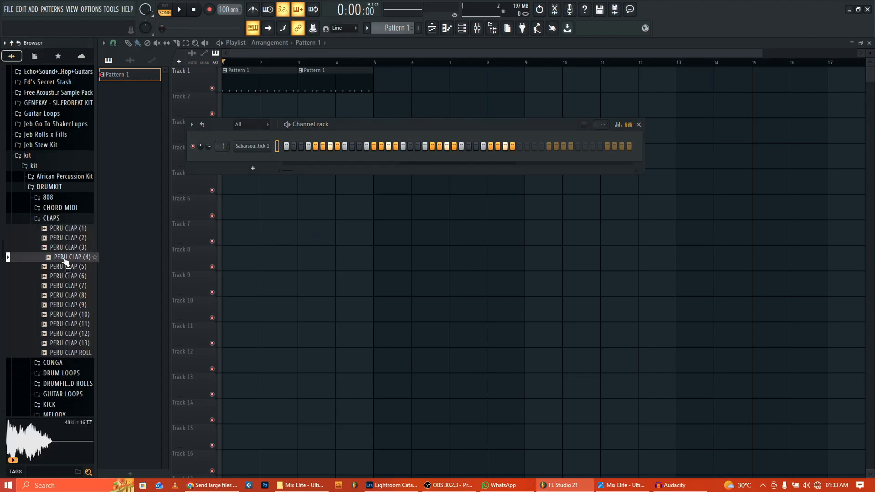
left_click_drag(65, 261, 244, 158)
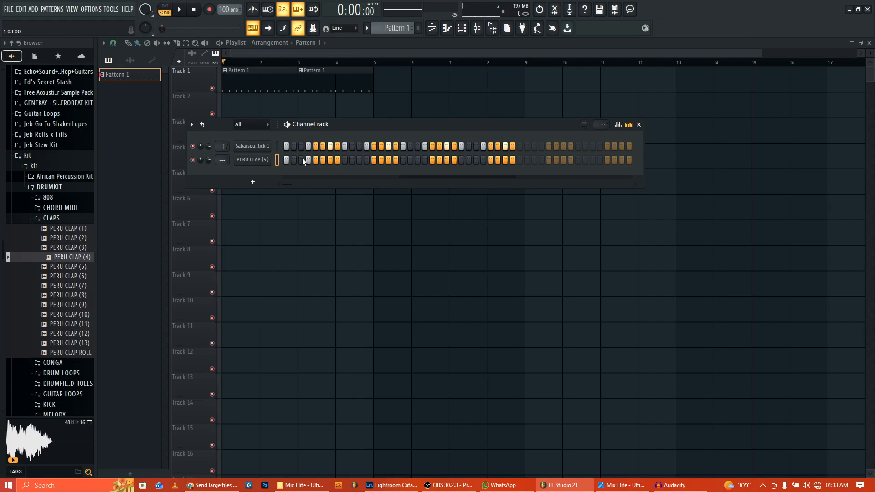
Program PERU CLAP (4) hits in Pattern 1, including steps 1, 9 and 17, and play the arrangement
left_click(345, 160)
left_click(403, 160)
key("space")
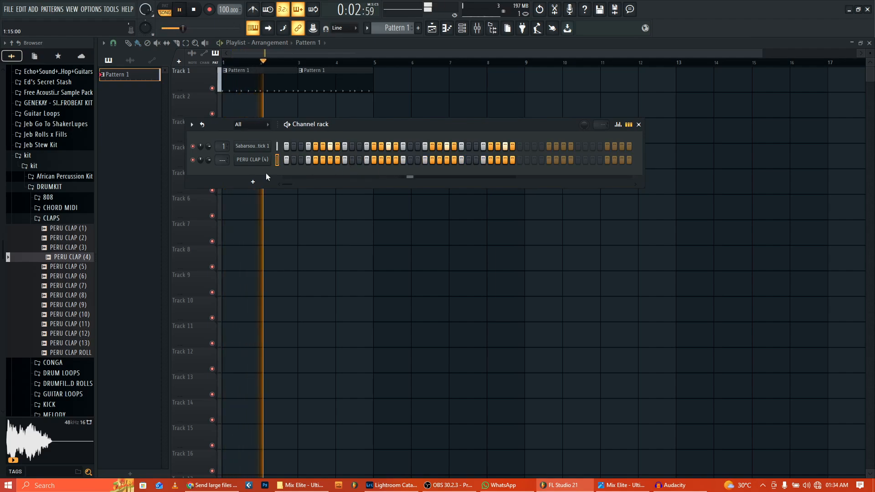
Stop playback, adjust the PERU CLAP (4) channel volume, and reset the PERU CLAP (4) and Stick 1 channel volumes
key("space")
mouse_move(208, 159)
left_mouse_down()
mouse_move(208, 169)
mouse_move(208, 151)
left_mouse_up()
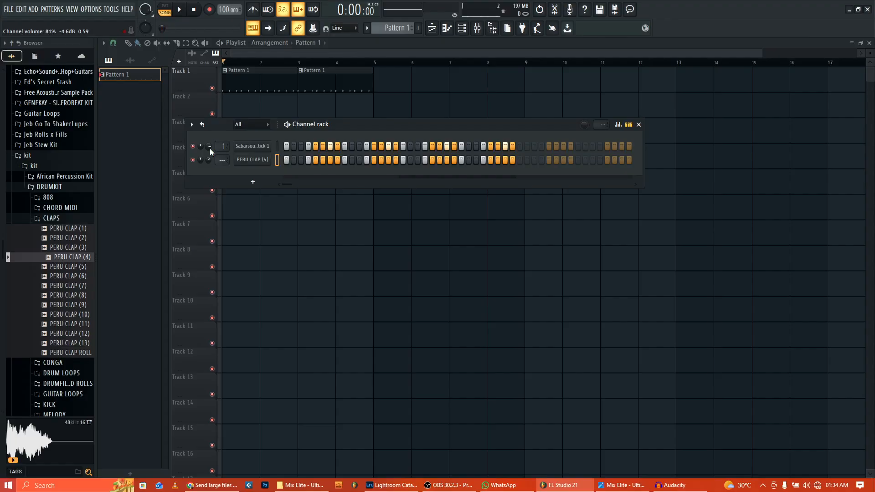
right_click(207, 160)
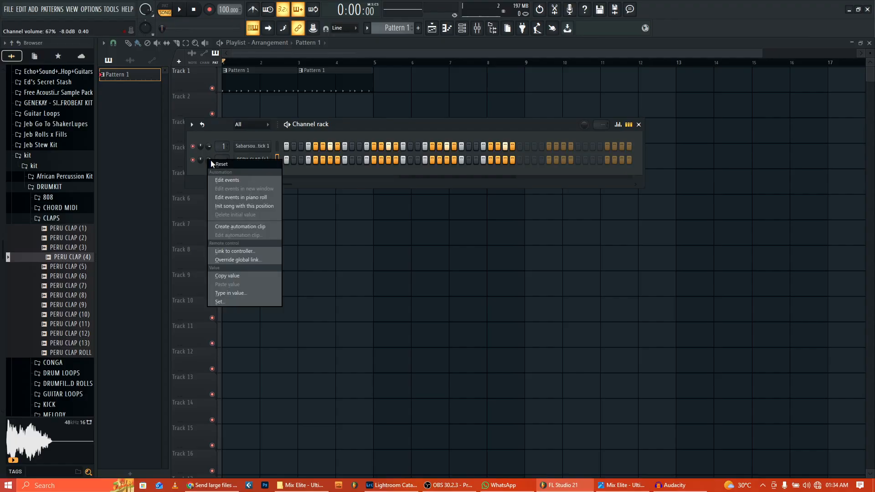
left_click(201, 166)
right_click(209, 160)
left_click(220, 165)
right_click(206, 146)
left_click(216, 152)
mouse_move(200, 159)
left_mouse_down()
mouse_move(200, 175)
mouse_move(200, 142)
mouse_move(201, 165)
left_mouse_up()
Play the arrangement, add a PERU CLAP (9) hit on step 25 of Pattern 1 and fine-tune that channel's volume
key("space")
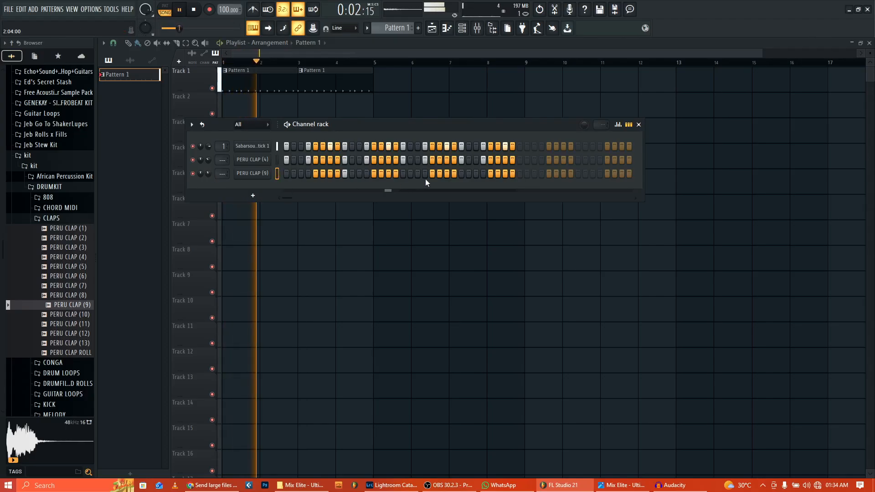
left_click(461, 174)
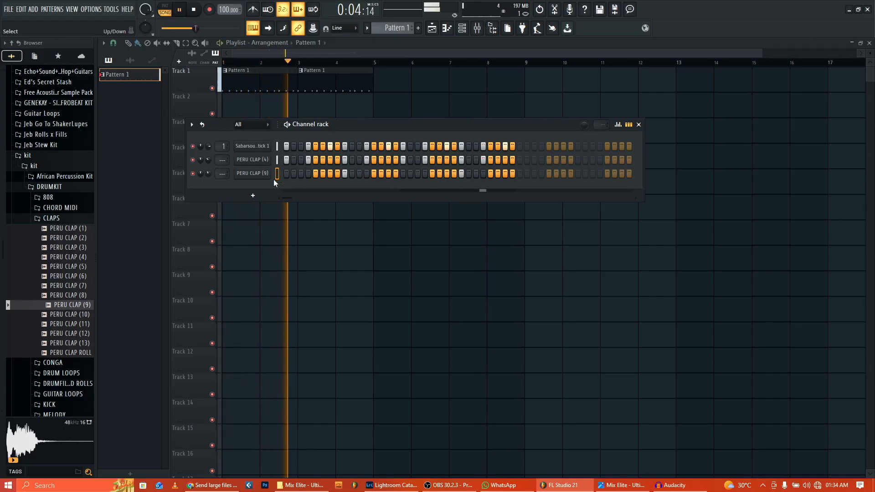
left_click_drag(209, 174, 208, 173)
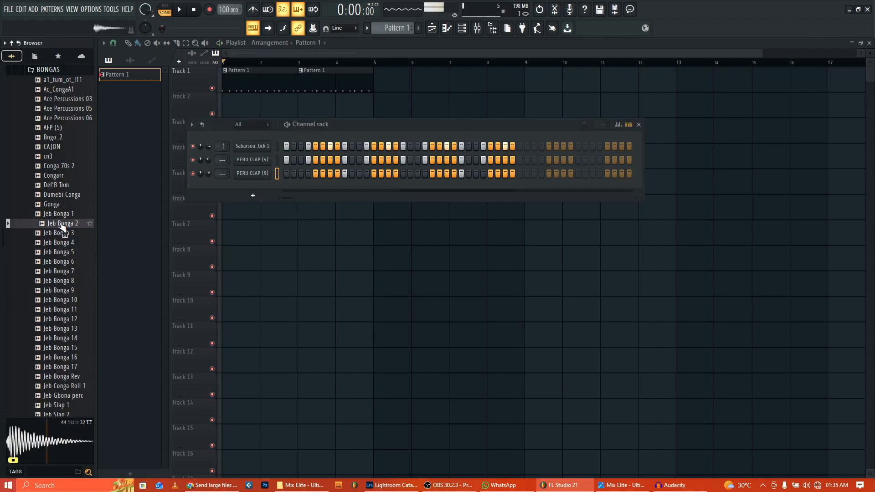
Add the Jeb Bonga 2 sample from the BONGAS folder as a new channel and play the arrangement
left_click_drag(61, 224, 220, 180)
key("space")
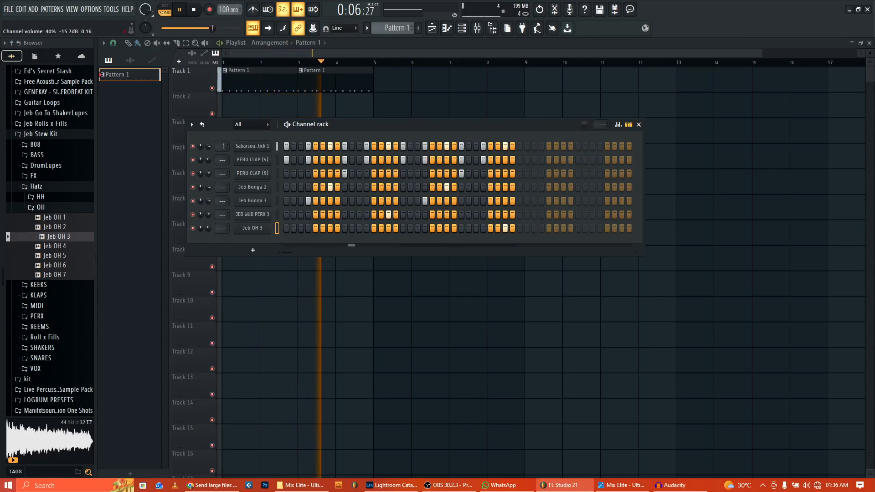
Set the Jeb OH 3 channel volume to 31%, stop playback and close the channel rack
left_click_drag(212, 228, 207, 232)
key("space")
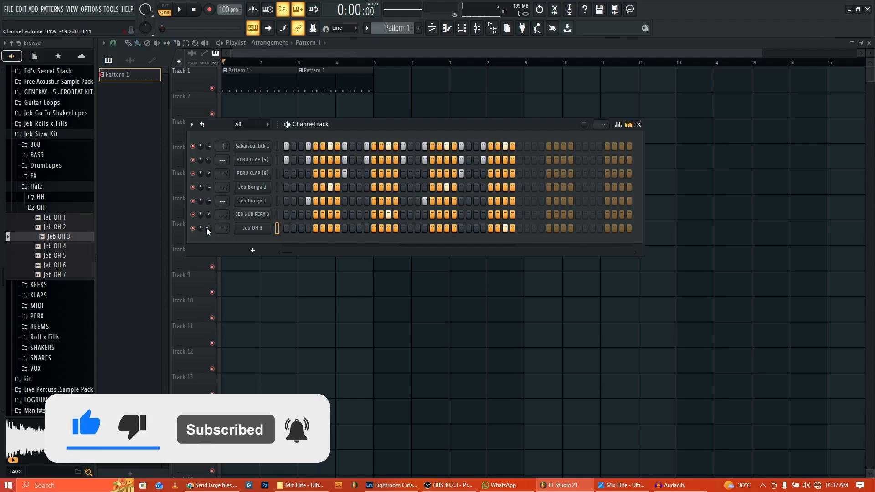
key("F6")
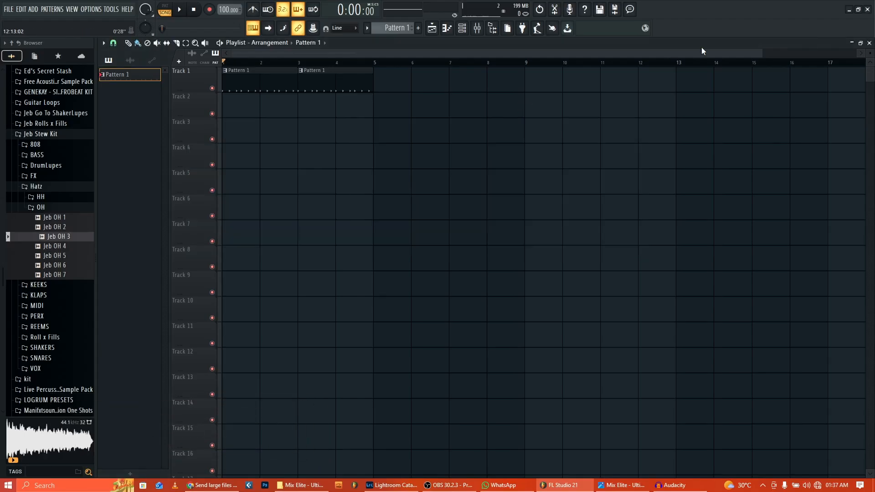
Create Pattern 2 and place it on Track 2 of the playlist, spanning bars 1 to 4
left_click_drag(761, 52, 542, 49)
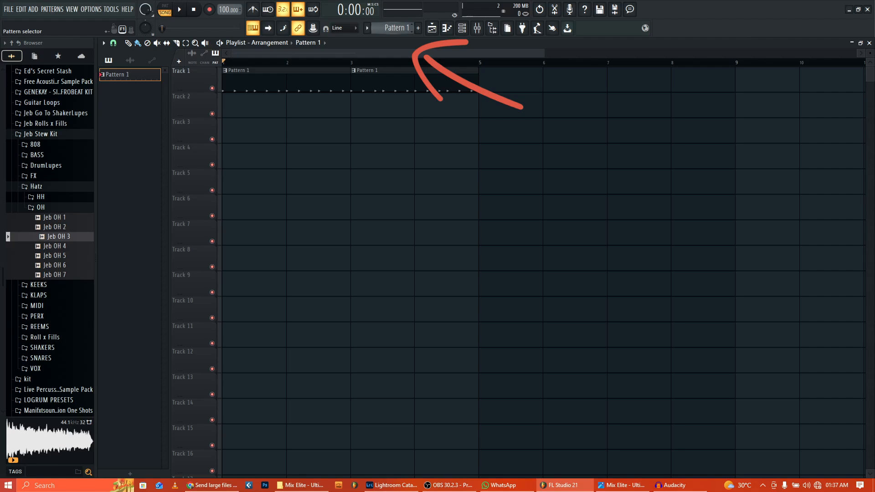
key("F4")
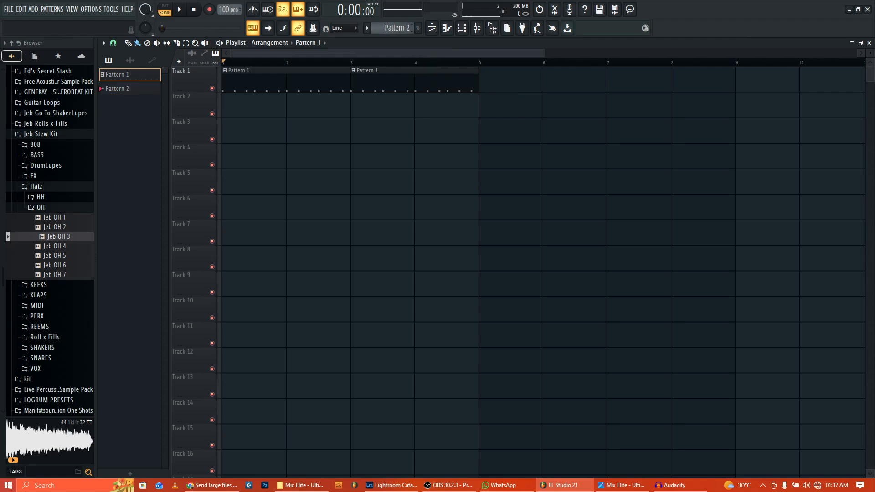
scroll(394, 28, "up", 1)
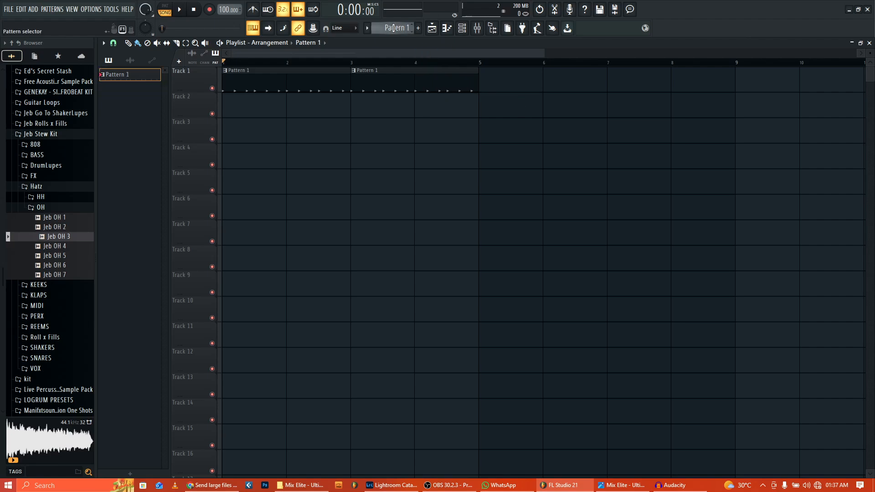
left_click(131, 475)
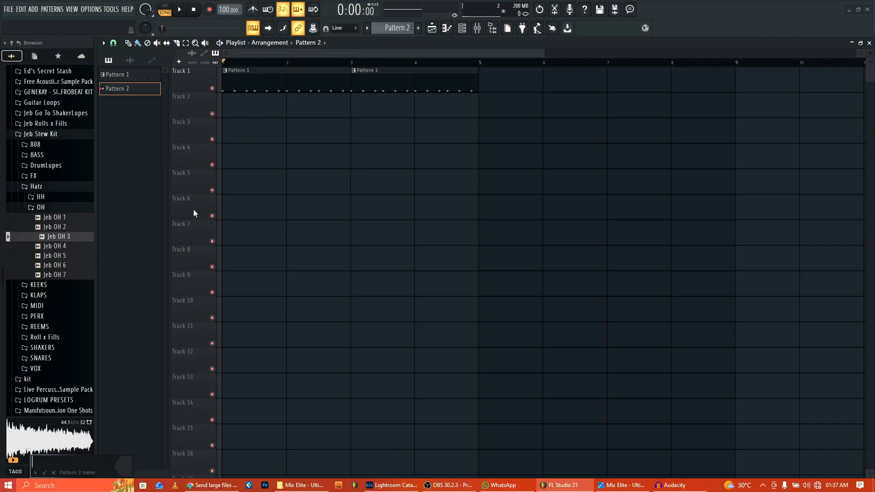
left_click(46, 473)
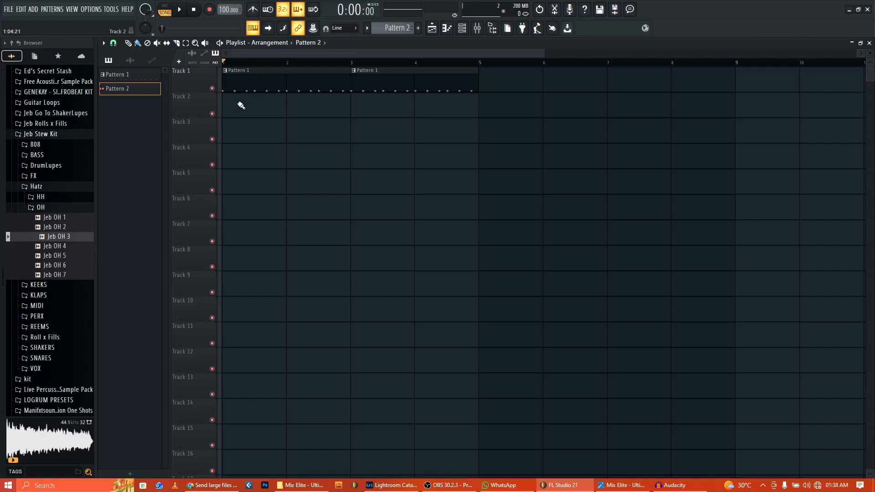
left_click_drag(238, 108, 451, 104)
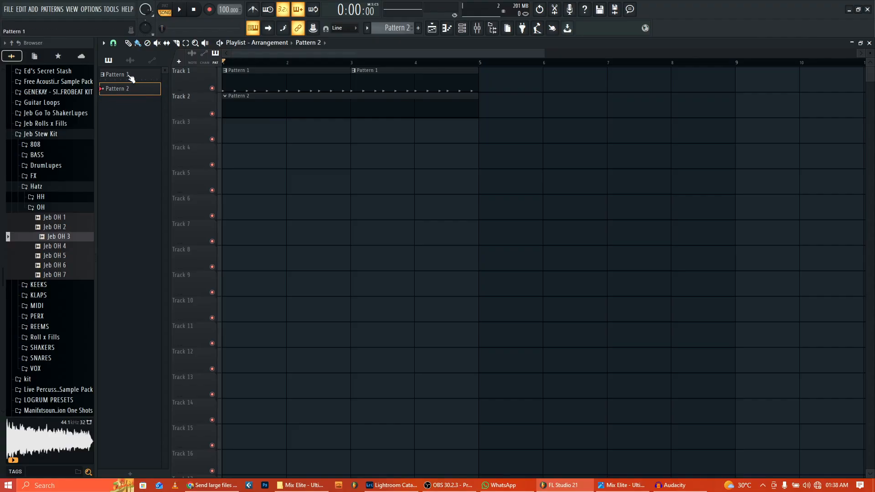
Place trial clips of Pattern 1 on Track 3, including one at bar 2, and delete them again
left_click(130, 75)
left_click(267, 137)
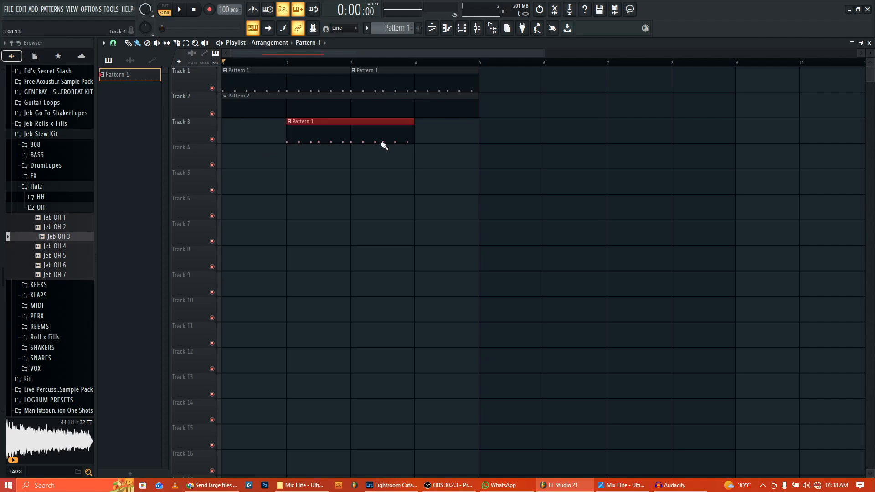
left_click(466, 134)
left_click_drag(466, 135, 646, 133)
right_click(728, 132)
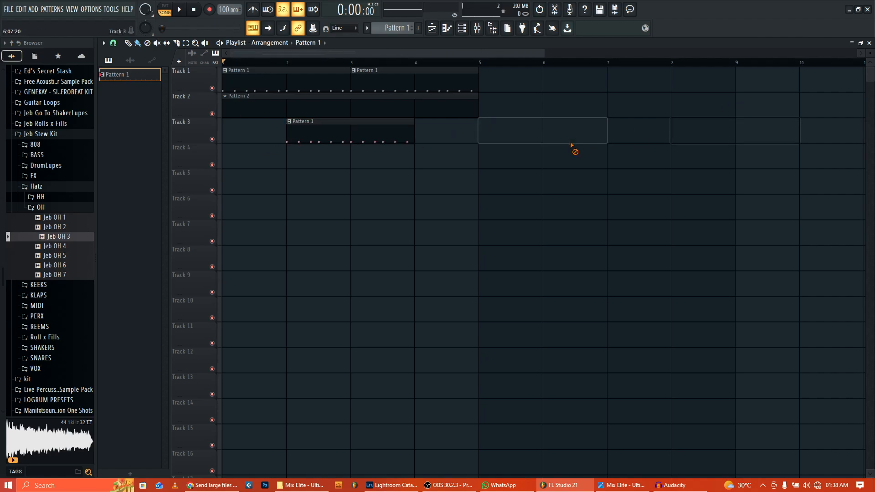
right_click(289, 132)
Select Pattern 2, place trial clips on Tracks 3, 4 and 6, and delete them again
left_click(242, 103)
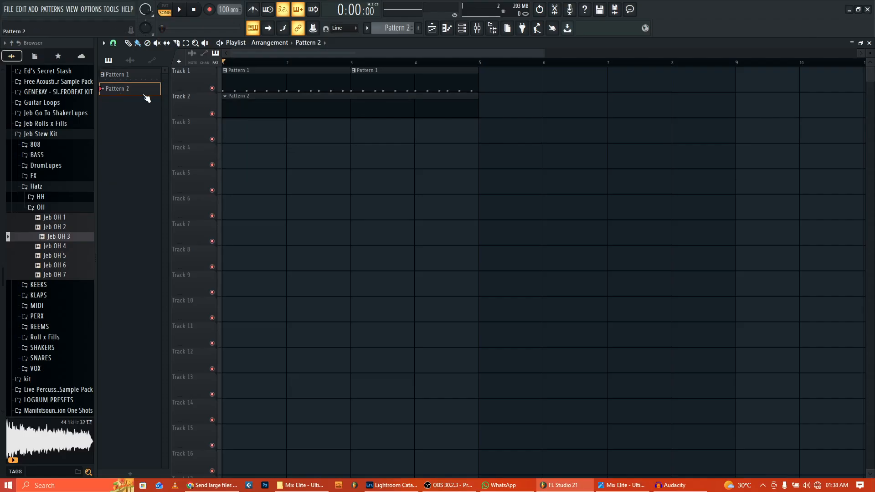
key("F6")
key("F6")
left_click(374, 133)
left_click(424, 160)
left_click(489, 199)
right_click(520, 197)
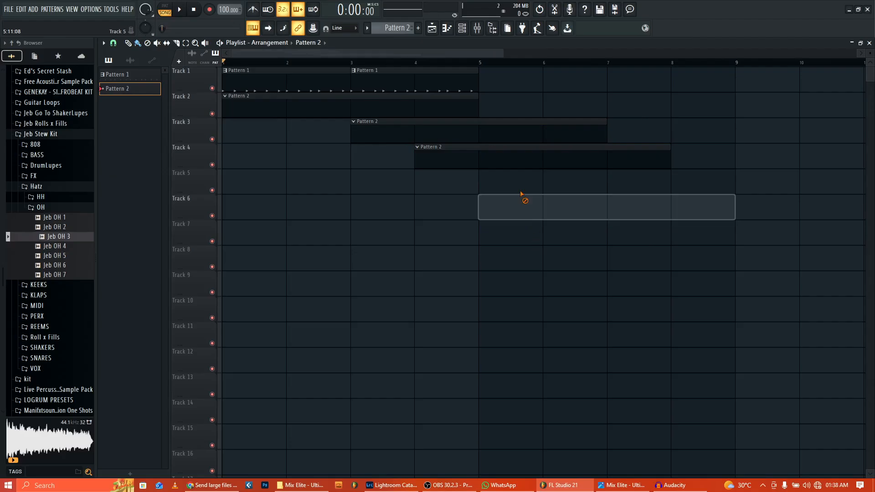
right_click(520, 159)
right_click(518, 137)
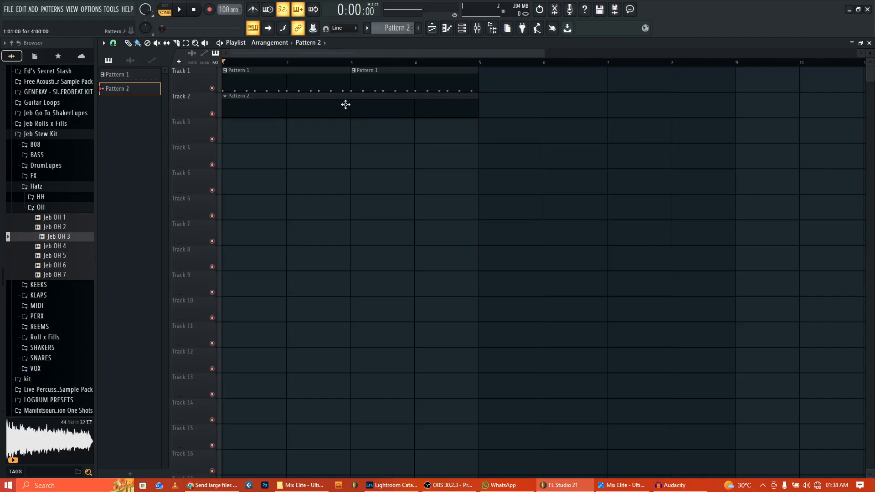
Add a Morphine synthesizer channel to the channel rack and reposition its plugin window
left_click(468, 30)
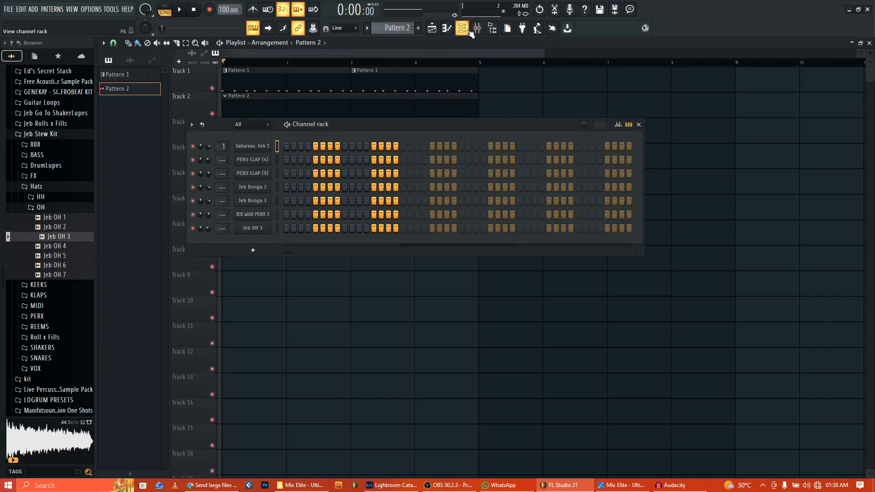
left_click(242, 251)
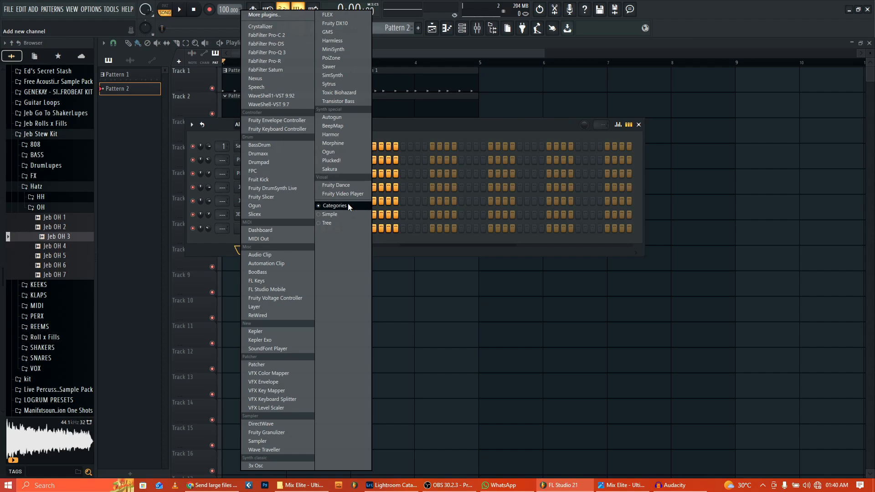
left_click(334, 143)
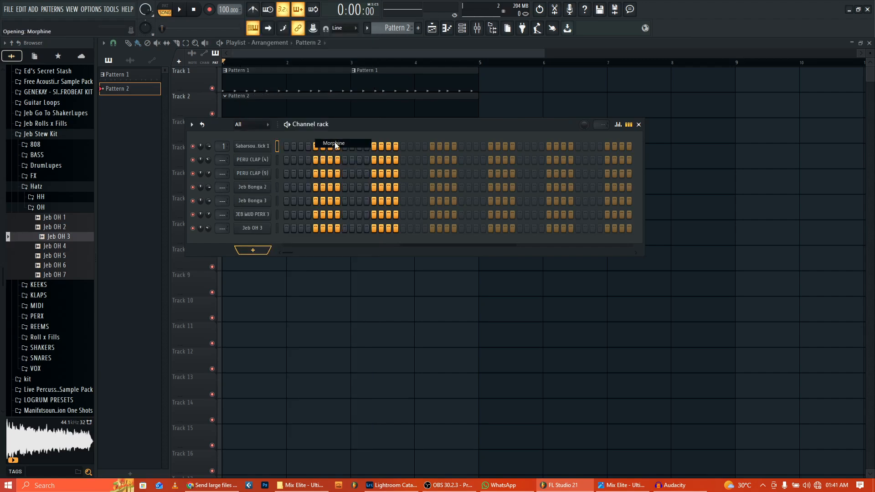
left_click_drag(273, 168, 272, 115)
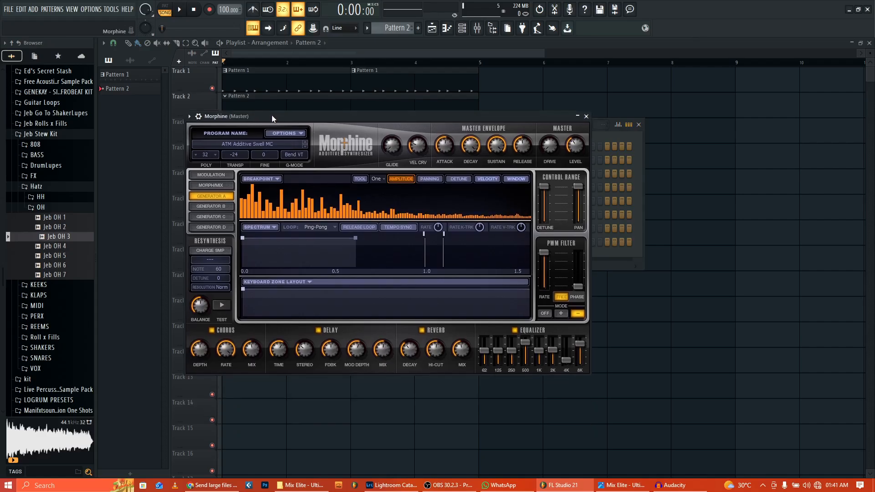
Load the KBD Grand Piano 2 NUC preset from Morphine's Keyboards bank and close the plugin window
left_click(256, 143)
left_click(254, 144)
left_click(250, 144)
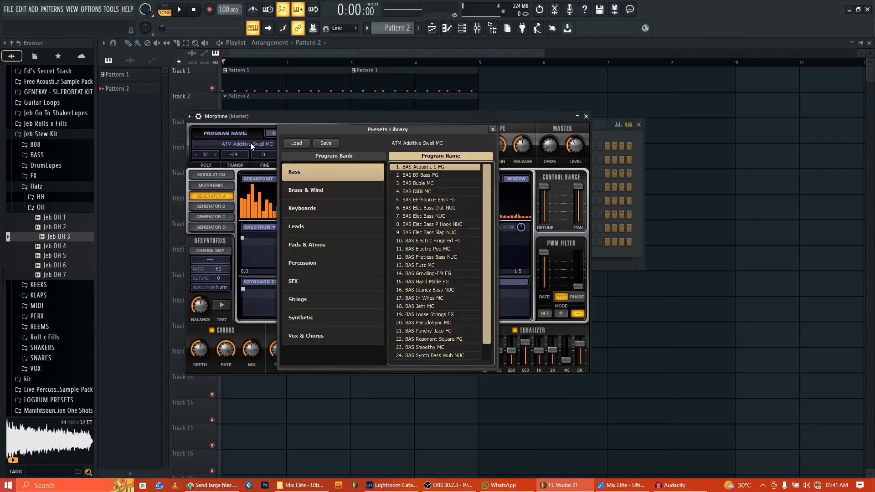
left_click(327, 208)
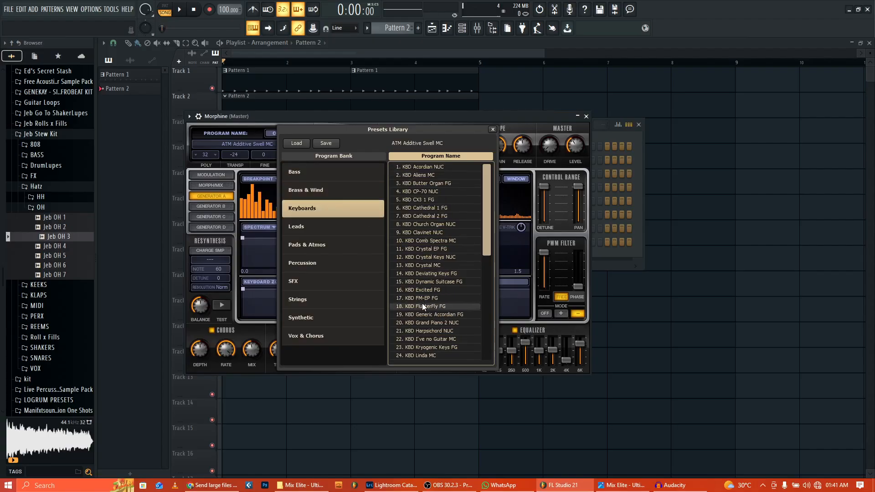
scroll(438, 253, "down", 3)
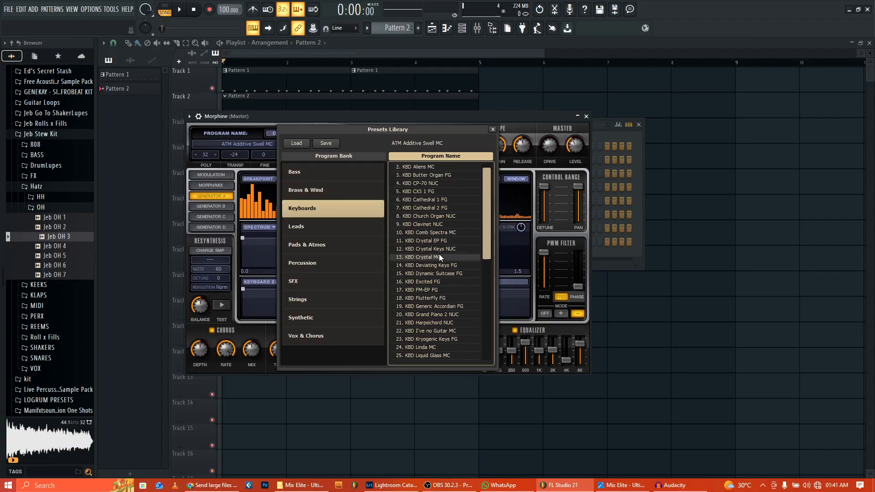
scroll(437, 255, "down", 2)
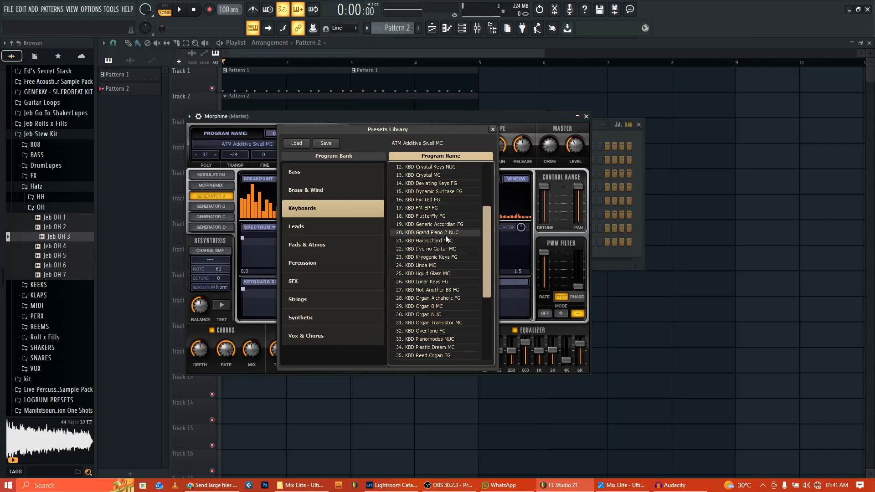
left_click(445, 234)
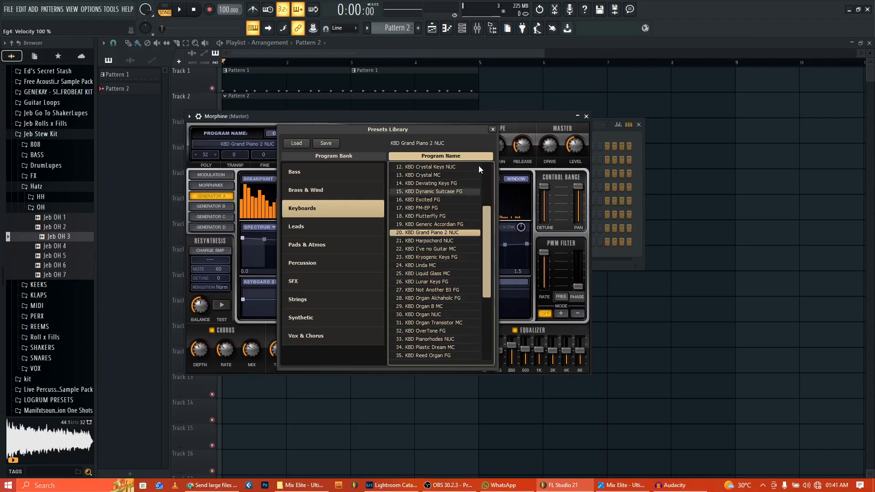
left_click(492, 129)
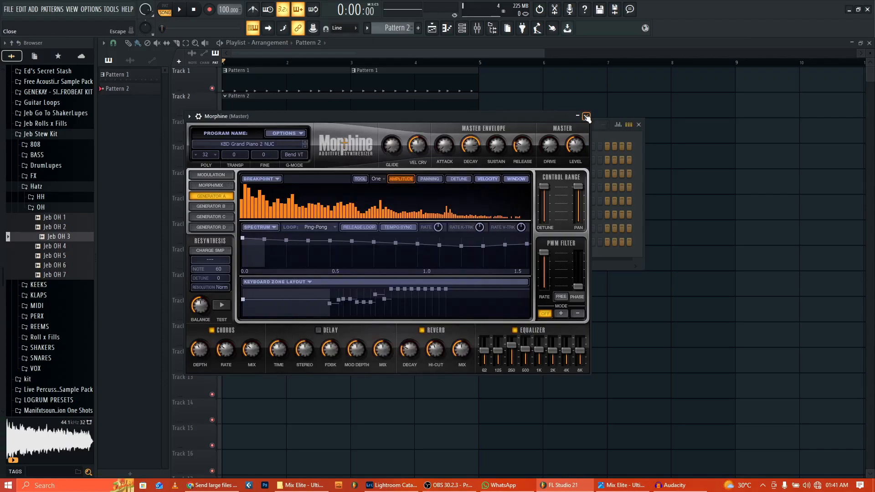
left_click(586, 117)
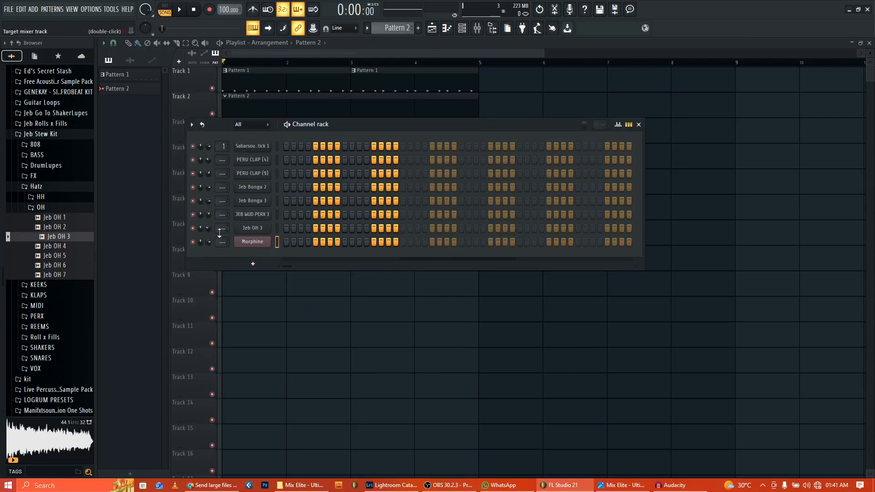
Draw trial notes for Morphine in Pattern 2's piano roll, including A5, B5, C6, G5, F#5 and A#5 across bars 1 to 3
right_click(261, 243)
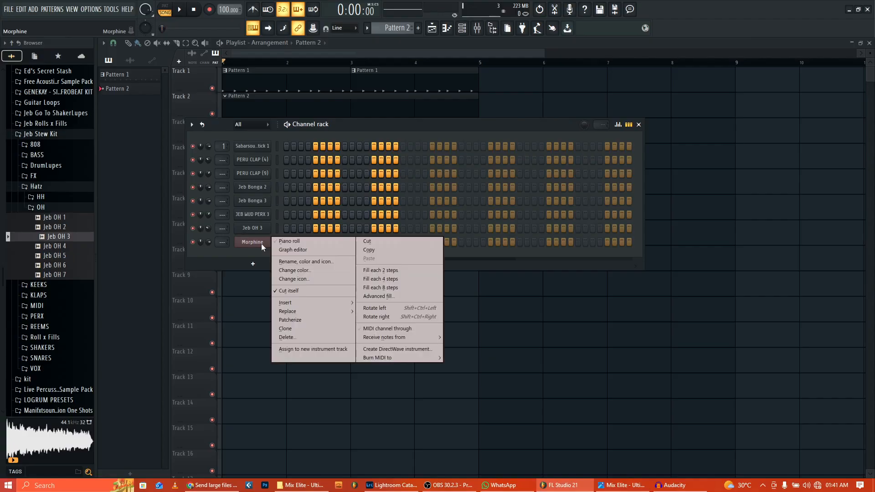
left_click(303, 241)
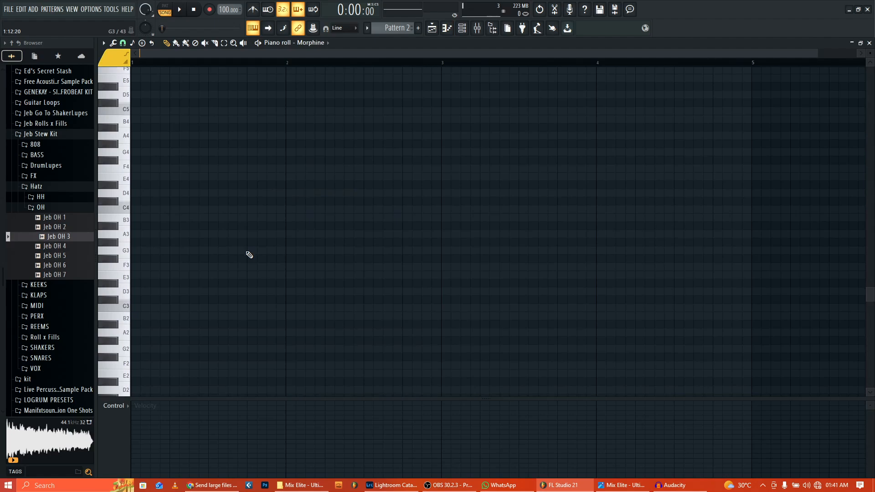
scroll(249, 254, "up", 2)
left_click(191, 185)
left_click(230, 168)
left_click(308, 159)
left_click(317, 201)
left_click(395, 209)
left_click(395, 176)
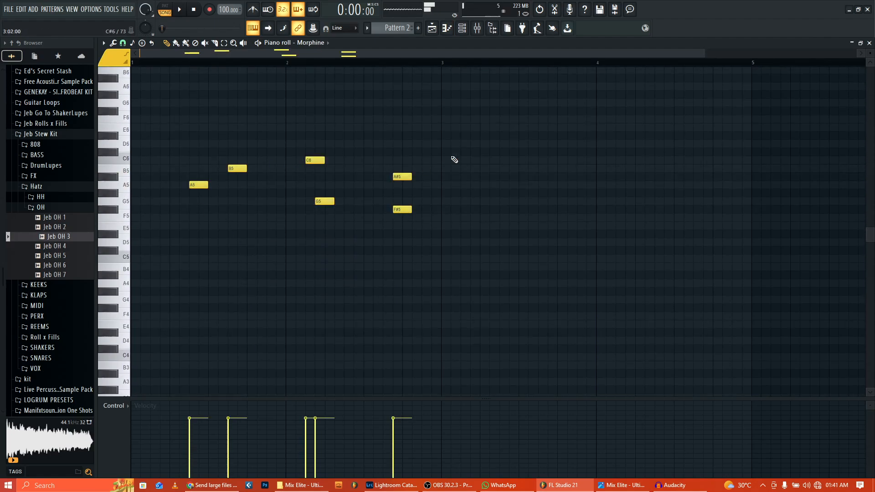
left_click(453, 151)
left_click(473, 176)
left_click(482, 200)
Delete all the trial notes from Morphine's piano roll
right_click(465, 151)
right_click(479, 176)
right_click(488, 201)
right_click(402, 176)
right_click(397, 209)
right_click(325, 201)
right_click(314, 161)
right_click(237, 168)
right_click(199, 185)
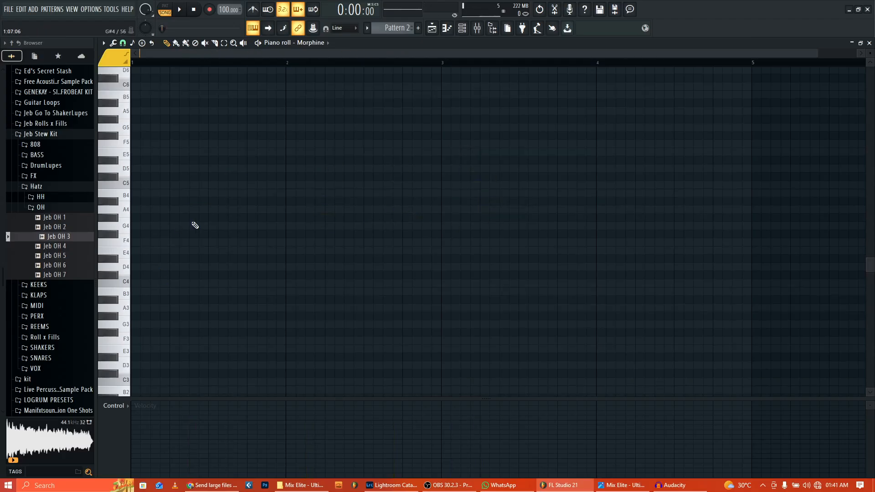
Add an empty Sampler channel to the channel rack, close its settings window and open its piano roll
left_click(448, 28)
left_click(252, 264)
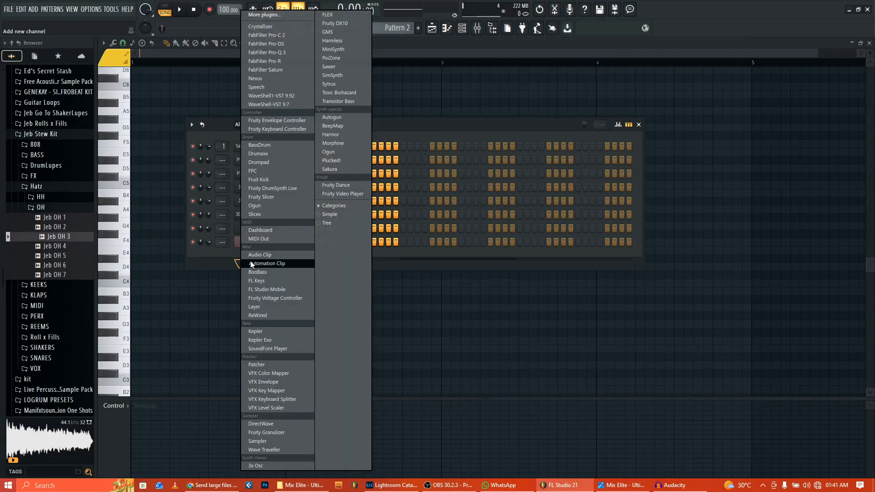
left_click(220, 256)
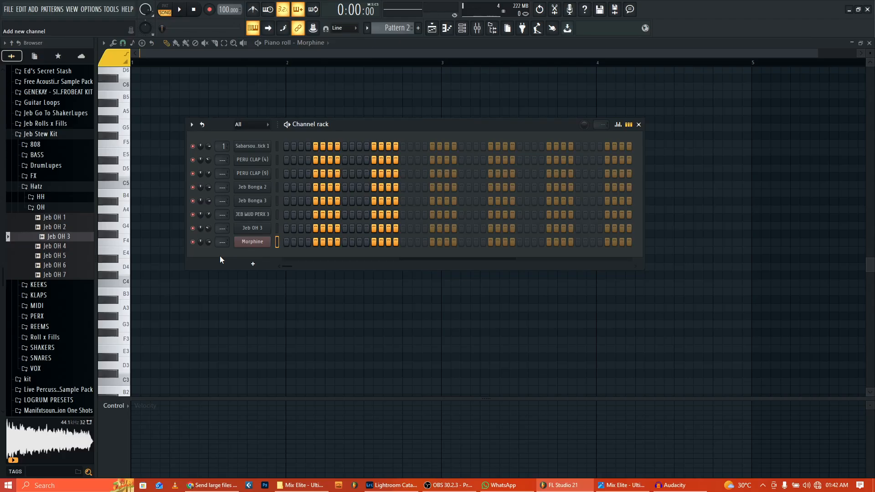
left_click(252, 264)
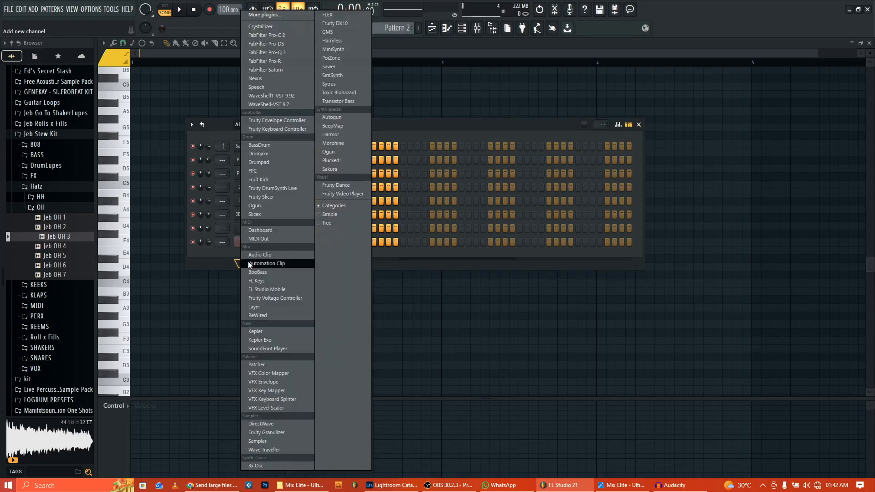
left_click(263, 441)
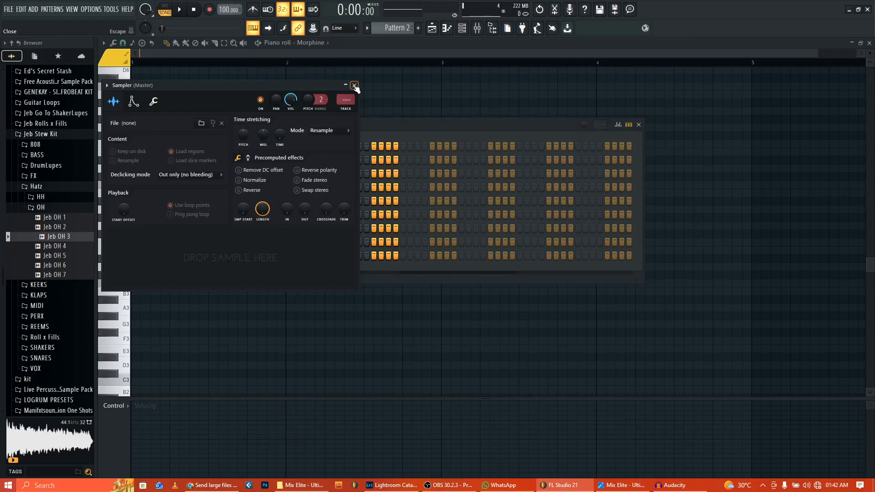
left_click(354, 85)
right_click(257, 262)
left_click(273, 254)
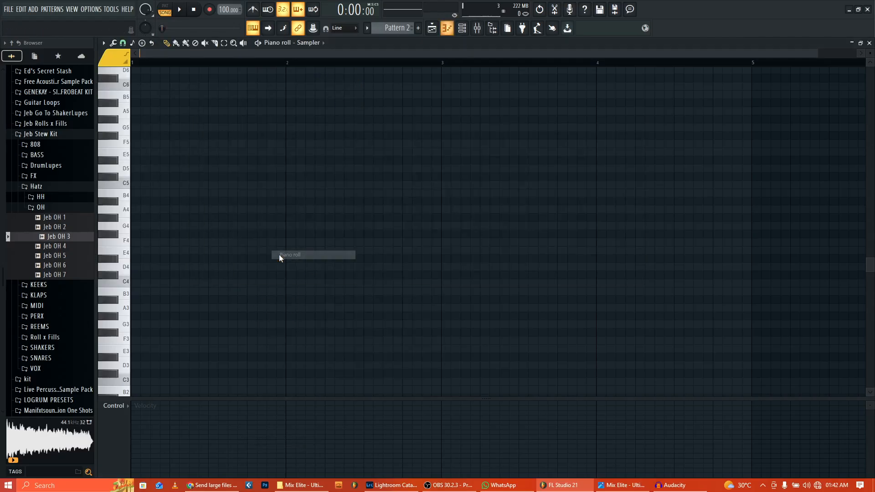
Stamp a four-bar Major (Ionian) scale from F#4 in the Sampler's piano roll and move it down to start on D#4
left_click(142, 43)
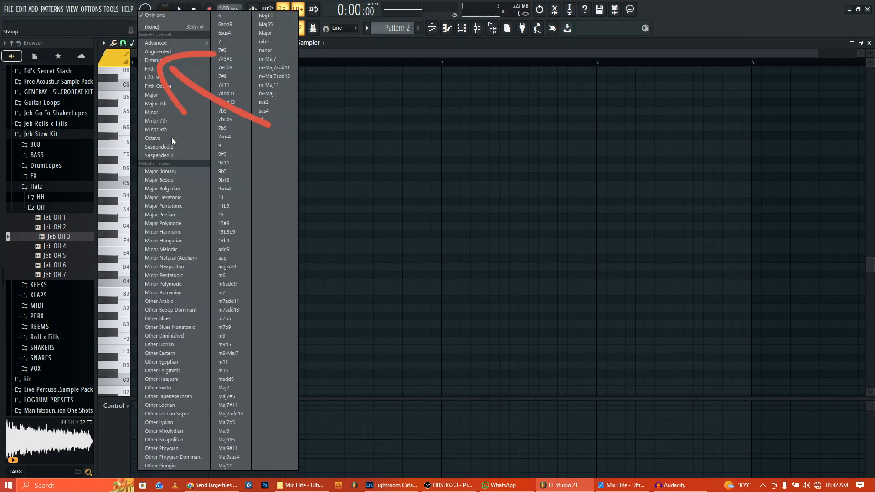
left_click(168, 170)
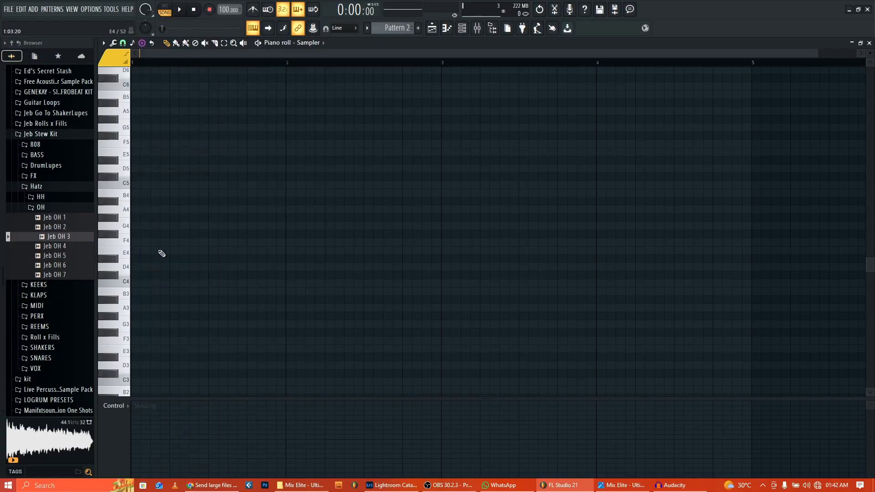
left_click(151, 236)
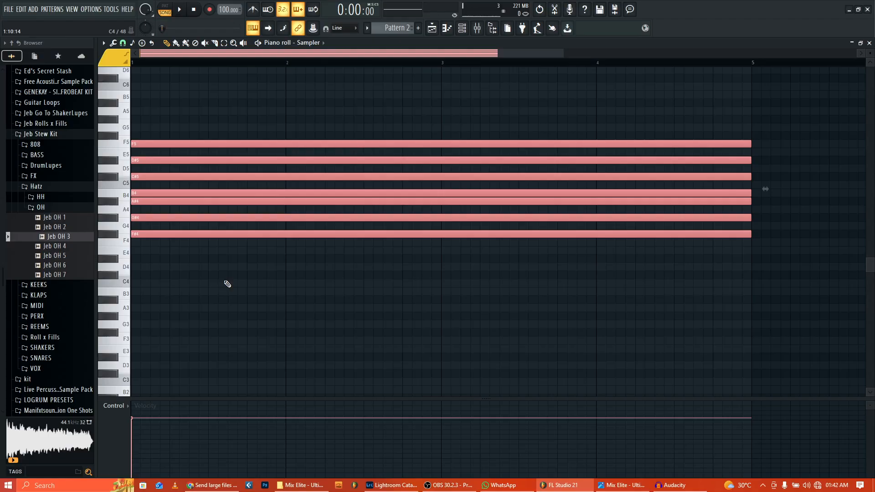
scroll(250, 278, "down", 3)
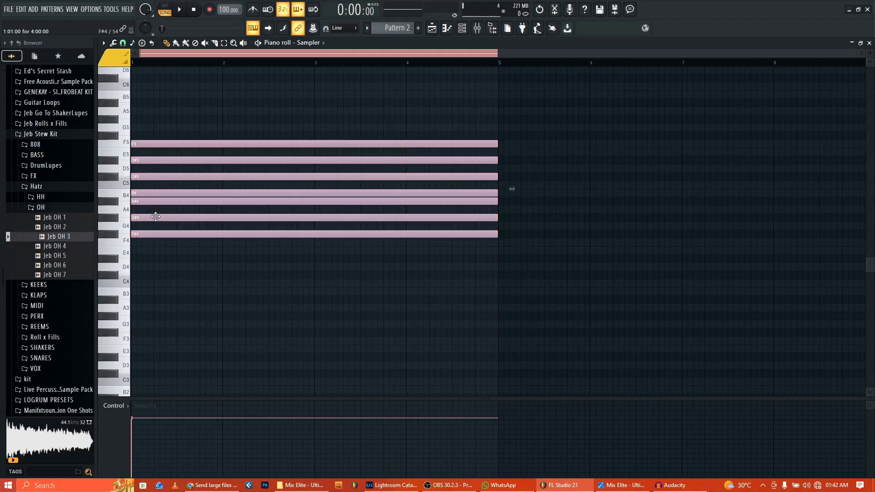
left_click_drag(172, 234, 168, 263)
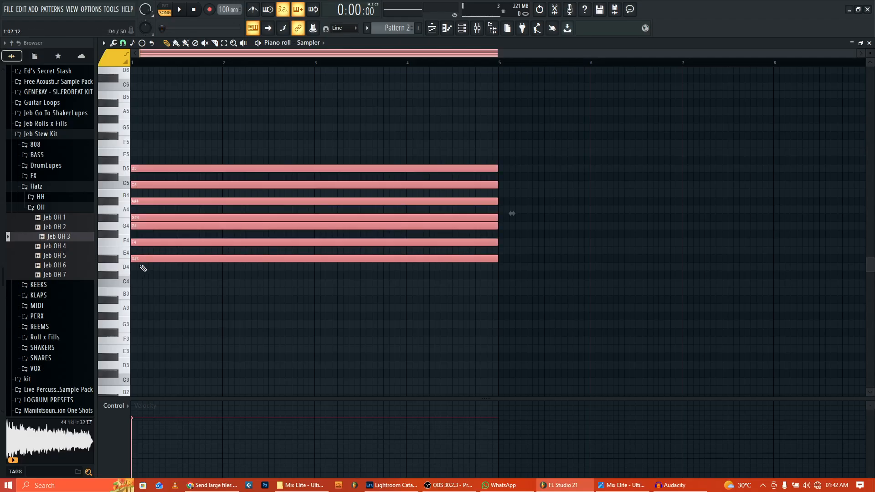
Copy the D# major scale notes one octave up and one octave down in the Sampler's piano roll
key("ctrl+a")
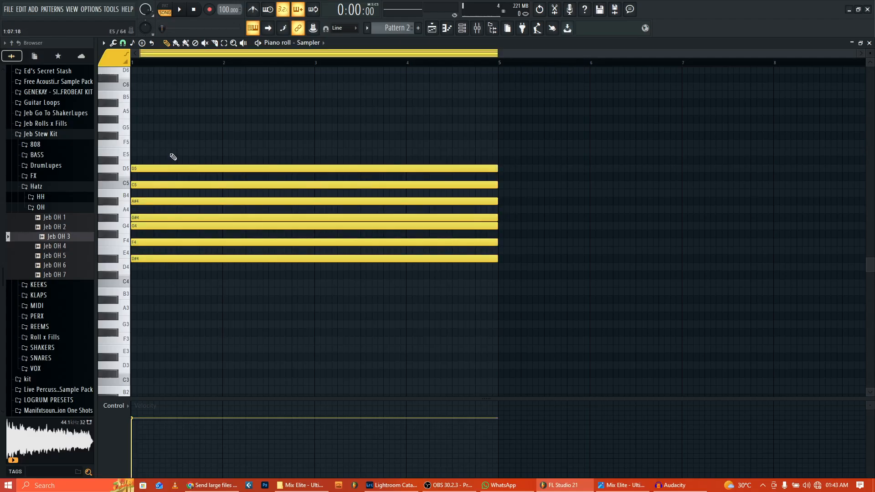
left_click_drag(172, 133, 179, 221)
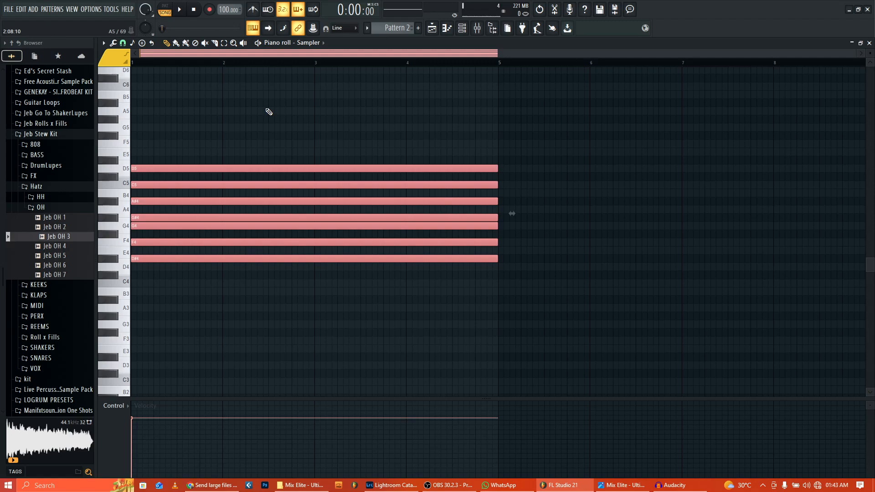
left_click_drag(237, 111, 222, 270)
left_click_drag(197, 259, 140, 157)
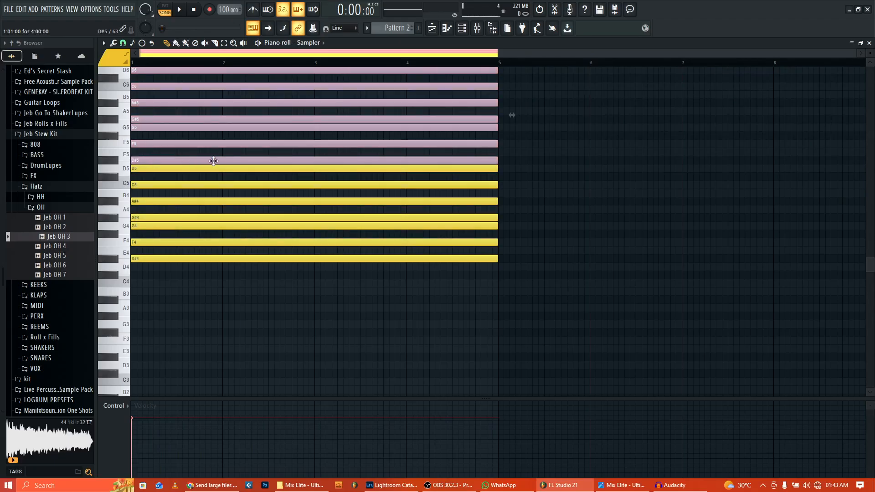
left_click_drag(209, 162, 205, 342)
left_click(588, 249)
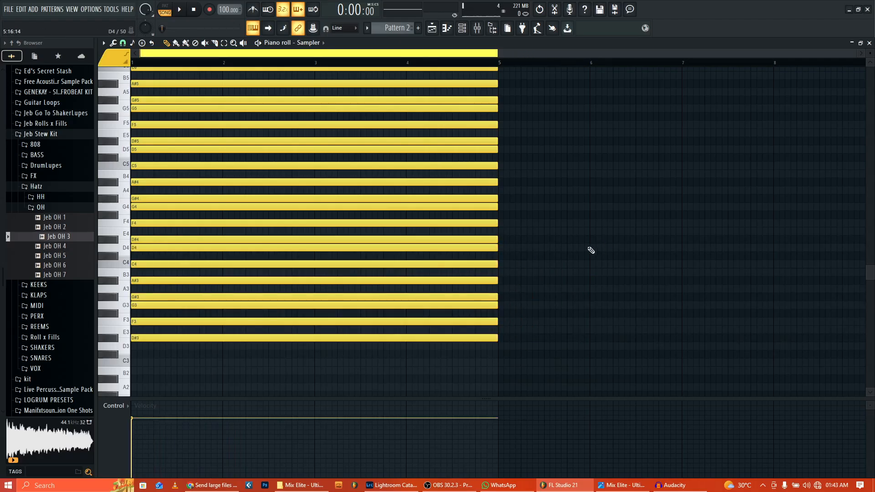
scroll(605, 225, "up", 3)
scroll(605, 225, "down", 2)
scroll(553, 248, "down", 2)
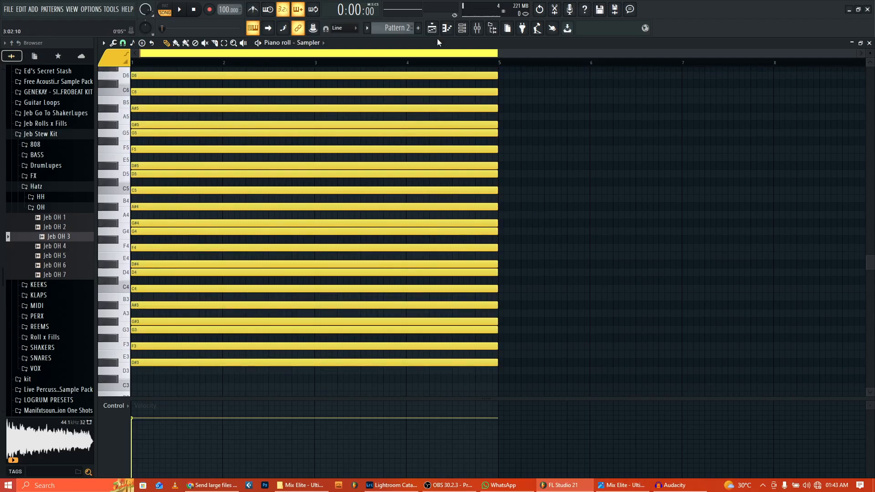
Open Morphine's piano roll from the channel rack with the Sampler's scale showing as ghost notes
left_click(462, 29)
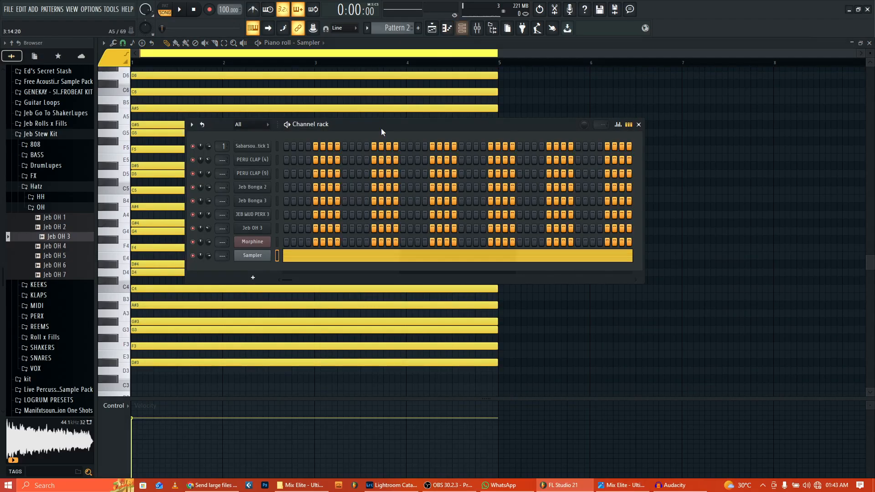
right_click(256, 243)
left_click(284, 240)
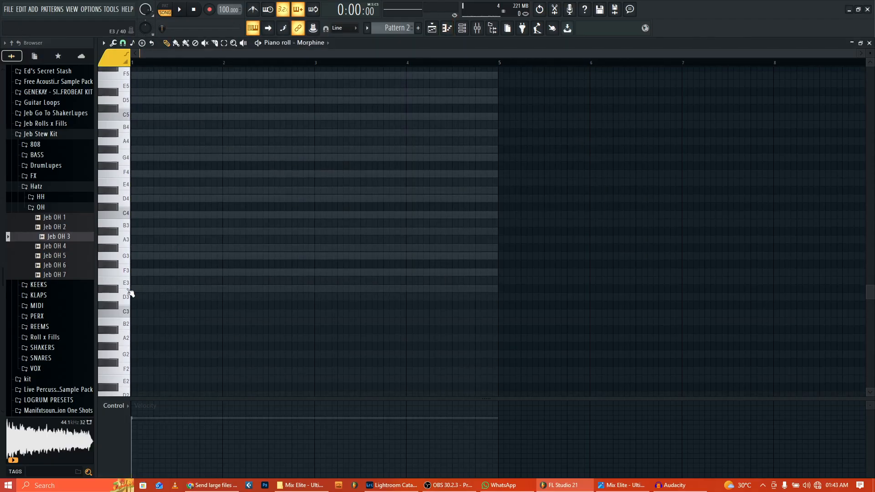
scroll(158, 271, "up", 2)
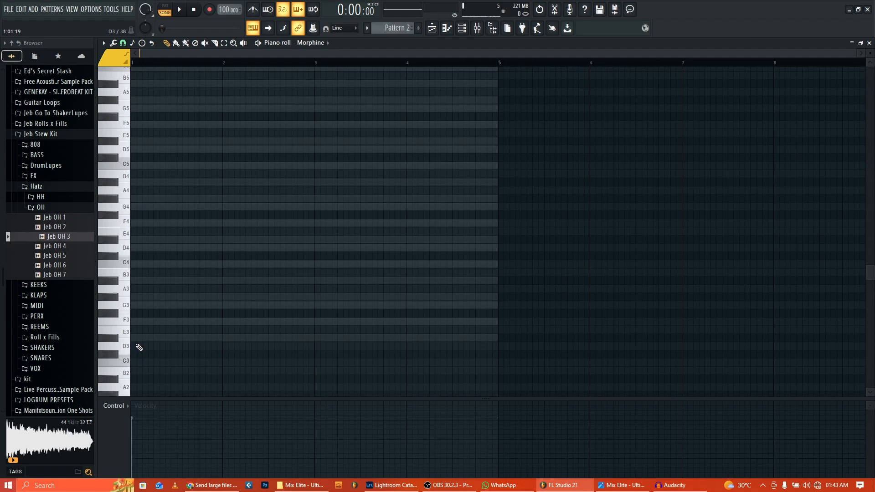
left_click(137, 338)
left_click(137, 321)
left_click(143, 305)
left_click(147, 296)
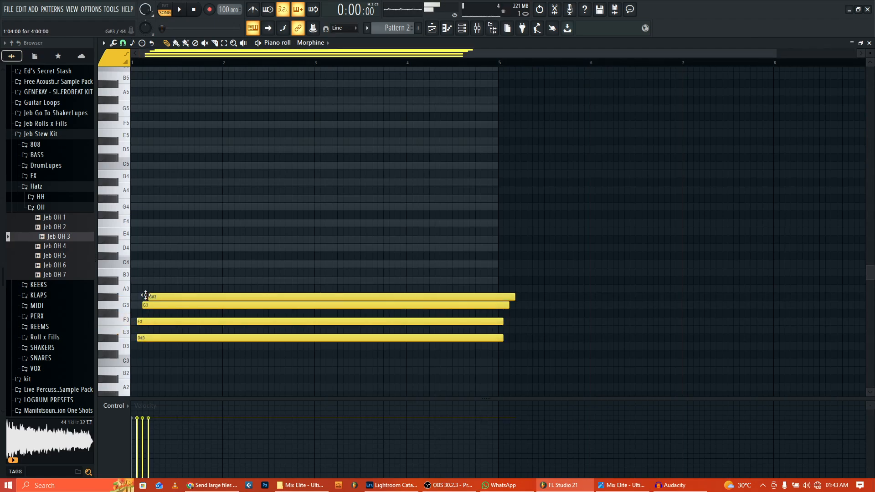
right_click(224, 297)
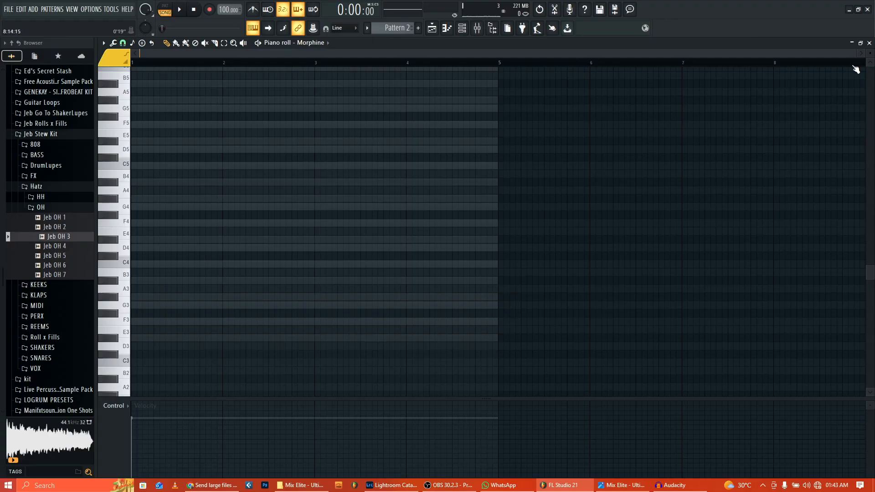
Draw a one-bar chord of C4, D#4 and G4 in bar 1 of Morphine's piano roll
left_click_drag(854, 54, 655, 54)
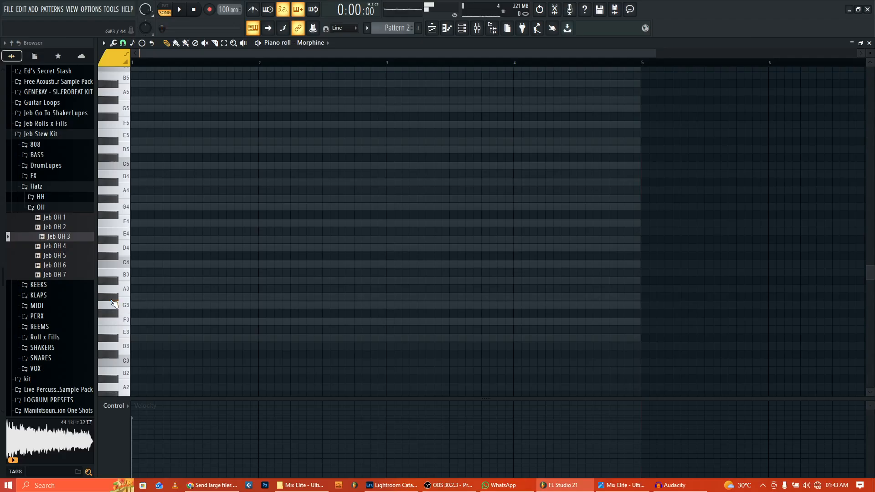
left_click(132, 264)
left_click_drag(640, 273, 258, 264)
left_click(152, 240)
left_click(150, 206)
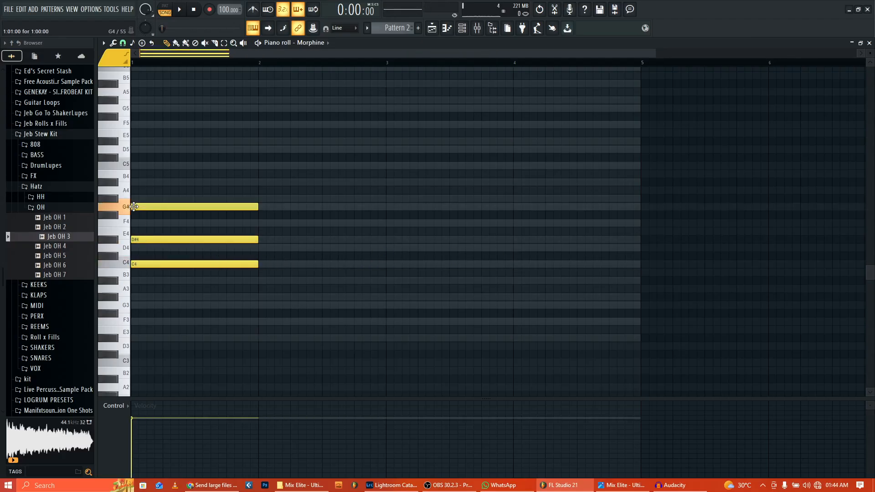
Shorten the C4, D#4 and G4 chord to end just before bar 2, add A#3 right behind it and play the pattern
left_click_drag(269, 172, 253, 267)
left_click_drag(257, 264, 242, 264)
left_click(268, 282, "ctrl")
left_click(245, 281)
key("space")
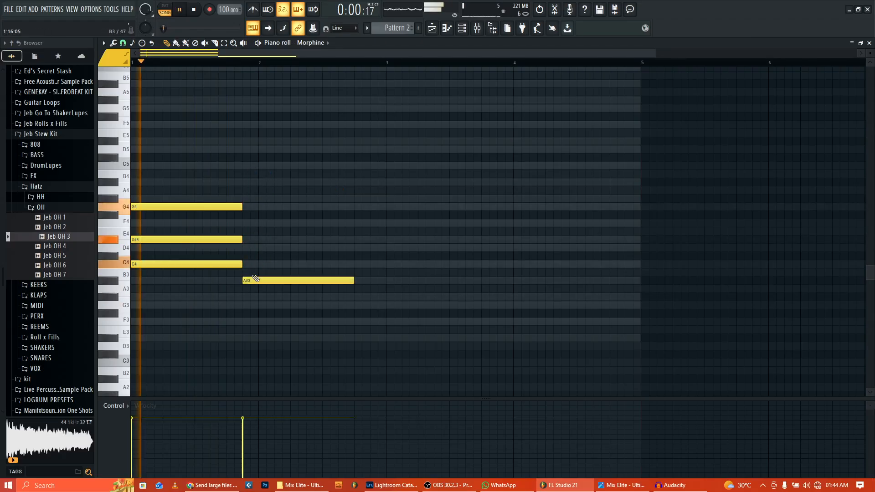
Move A#3 to the start of bar 2 and extend the first chord to fill bar 1
key("space")
left_click_drag(279, 280, 295, 281)
key("space")
left_click_drag(249, 183, 234, 268)
left_click_drag(238, 264, 258, 265)
key("space")
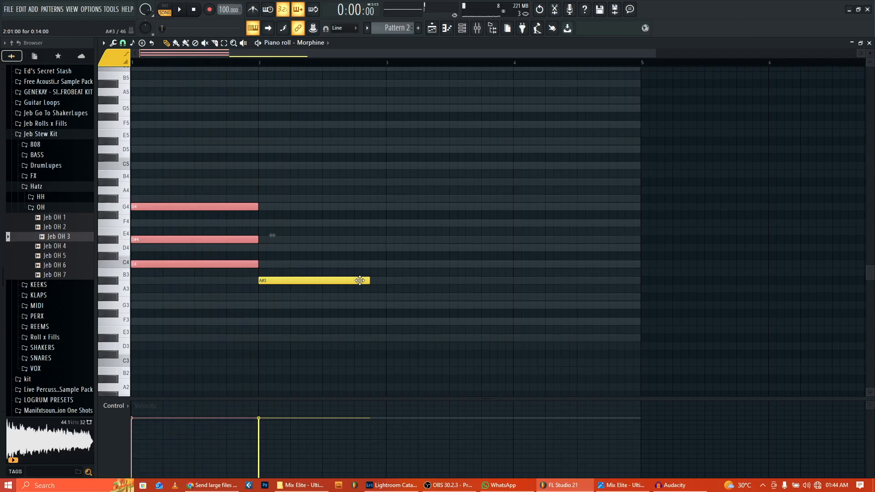
Fill bar 2 with two half-bar chords, A#3, D4, F4 followed by G#3, C4, D#4, and play them back
left_click_drag(369, 280, 322, 281)
left_click(328, 297)
left_click(263, 248)
left_click(263, 223)
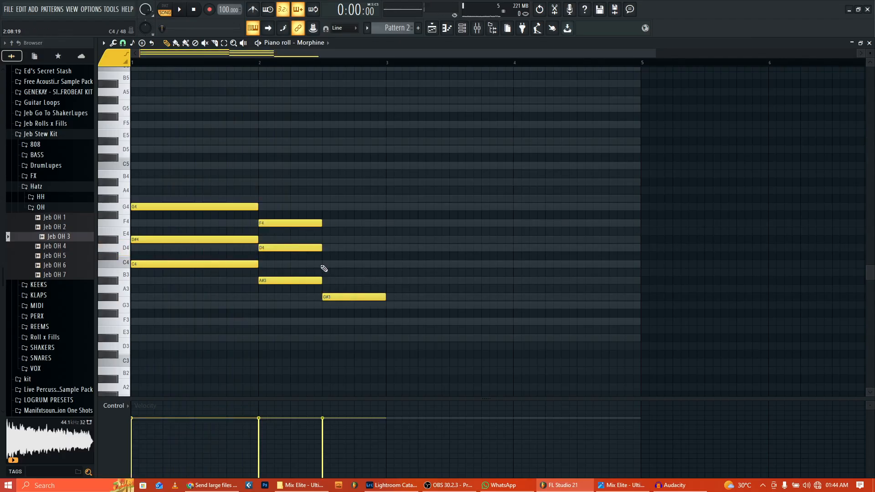
left_click(329, 264)
left_click(329, 239)
key("space")
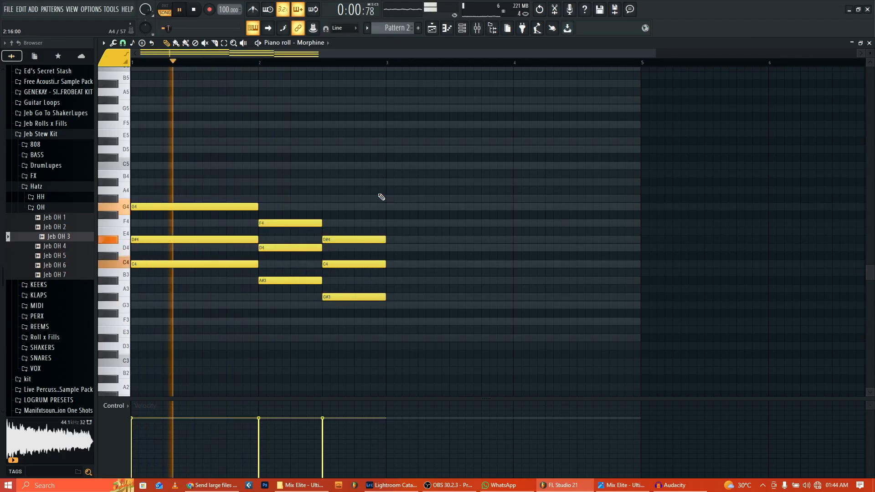
Shorten the A#3, D4, F4 chord and lengthen the G#3, C4, D#4 chord to start directly after it
key("space")
left_click_drag(299, 203, 305, 281)
left_click_drag(353, 212, 386, 298)
key("ctrl+d")
key("space")
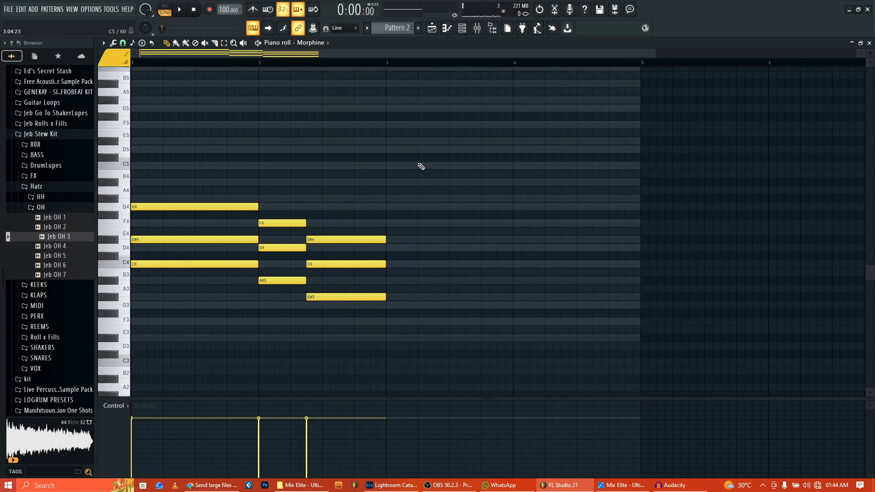
Duplicate the two-bar chord progression into bars 3 and 4 and play the whole pattern
key("ctrl+b")
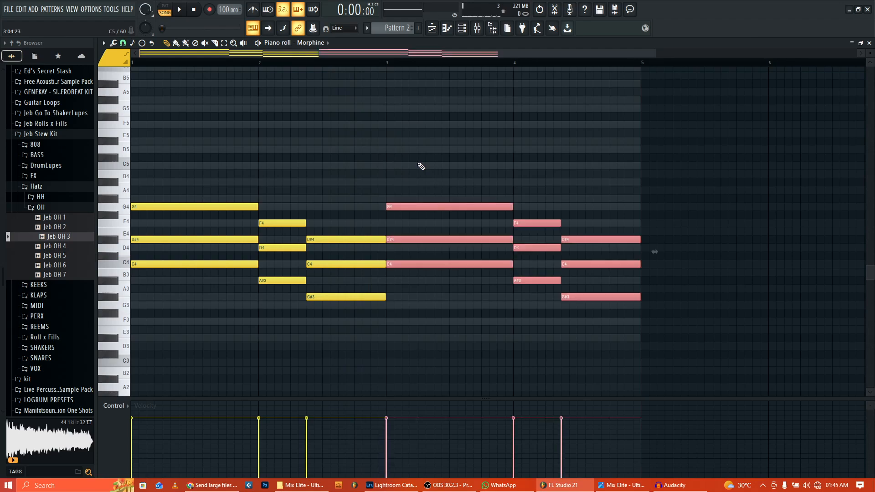
left_click(421, 166)
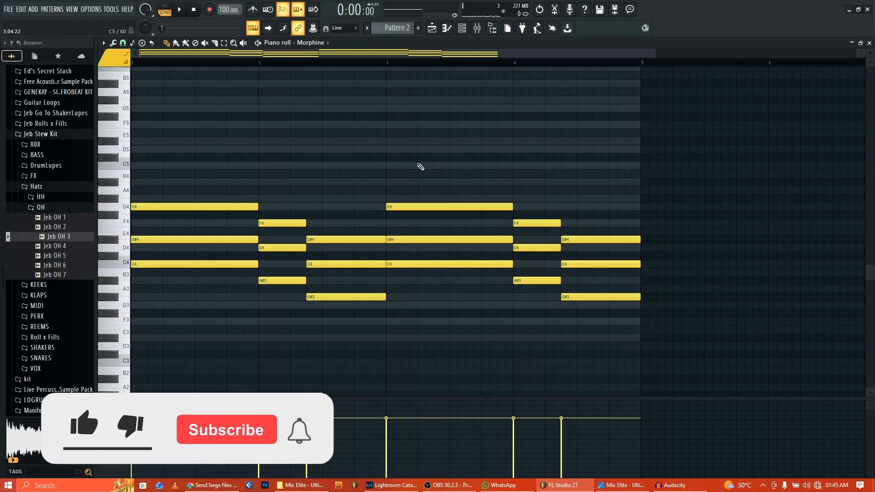
key("space")
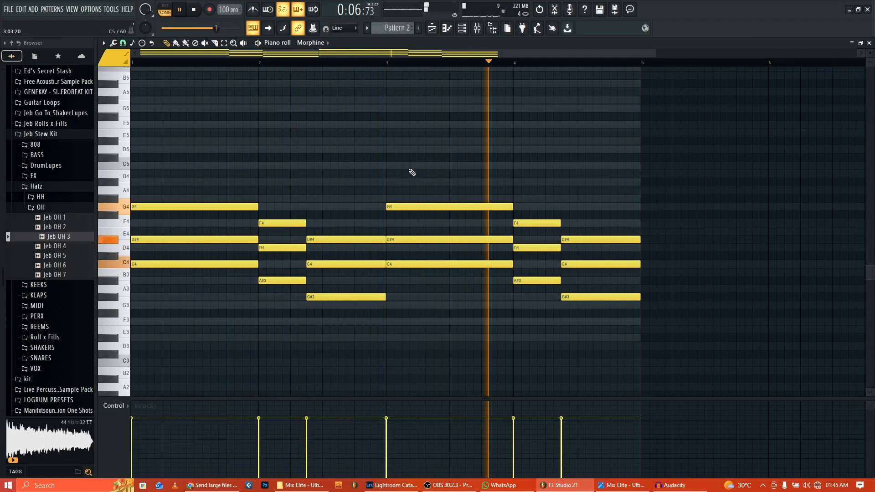
key("space")
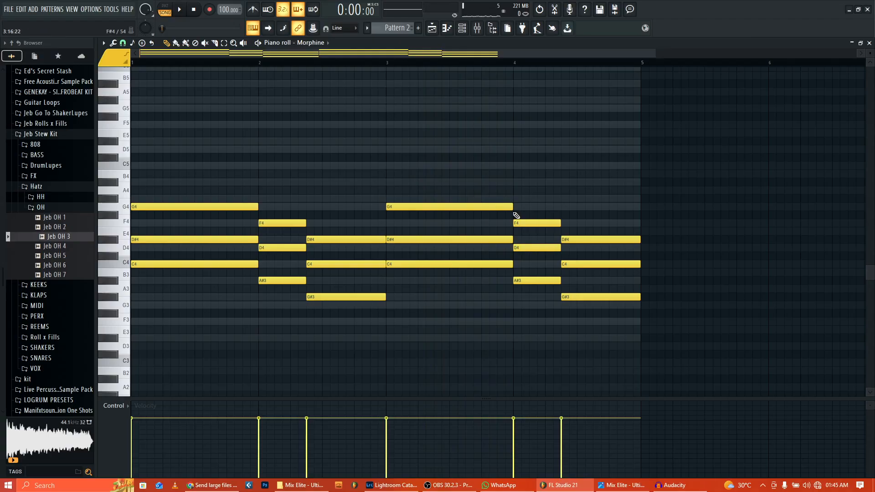
Shorten G4 in bar 3, add short G#4 and G4 notes to finish the bar, and play the pattern
left_click_drag(512, 208, 485, 209)
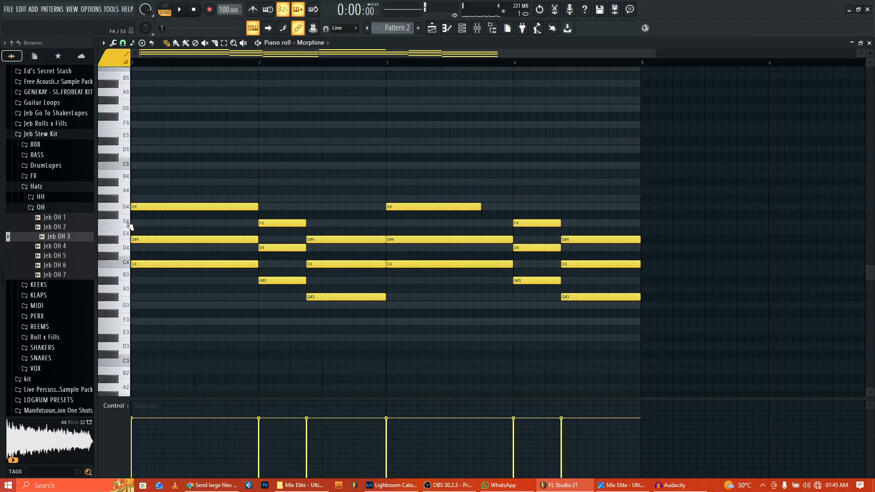
left_click(485, 198)
left_click(578, 205)
right_click(584, 208)
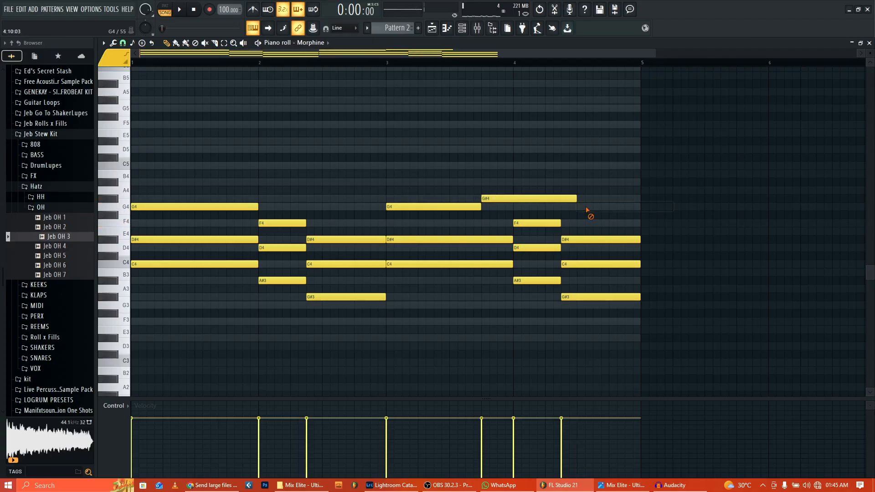
left_click_drag(575, 201, 487, 190)
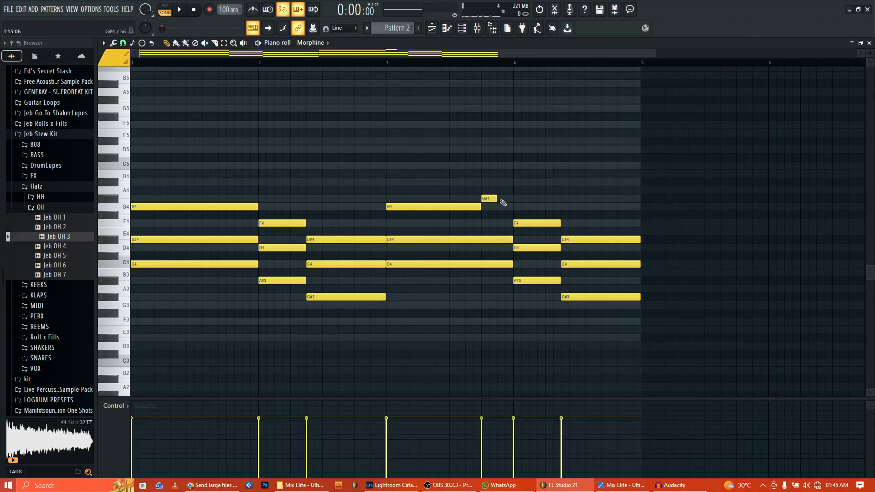
left_click(502, 206)
key("space")
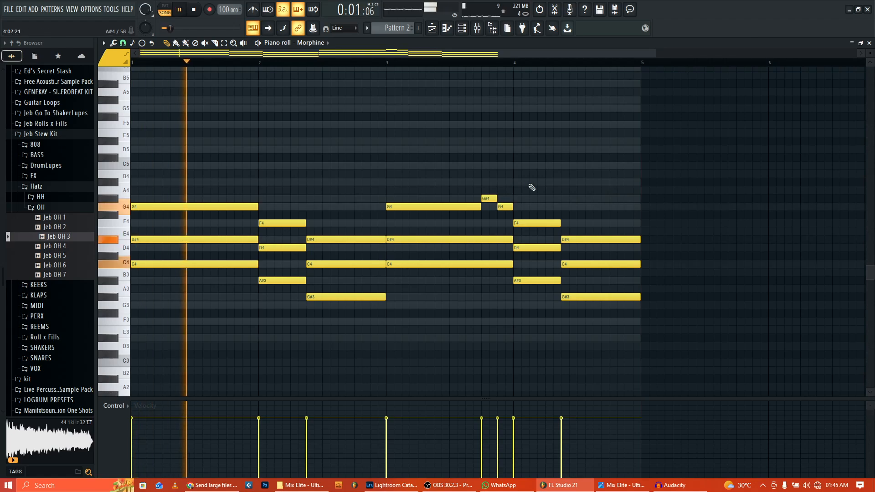
Raise the middle note of every chord in bars 1 to 4 by one octave
scroll(528, 198, "up", 2)
scroll(528, 199, "down", 3)
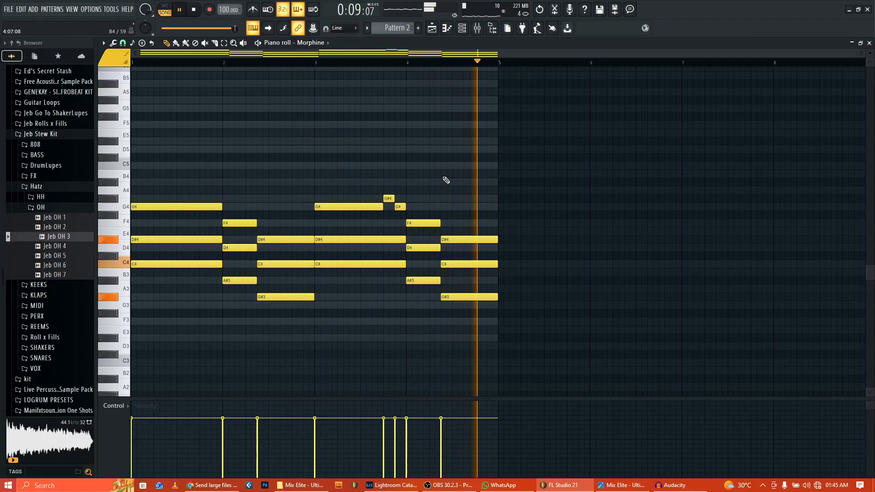
key("space")
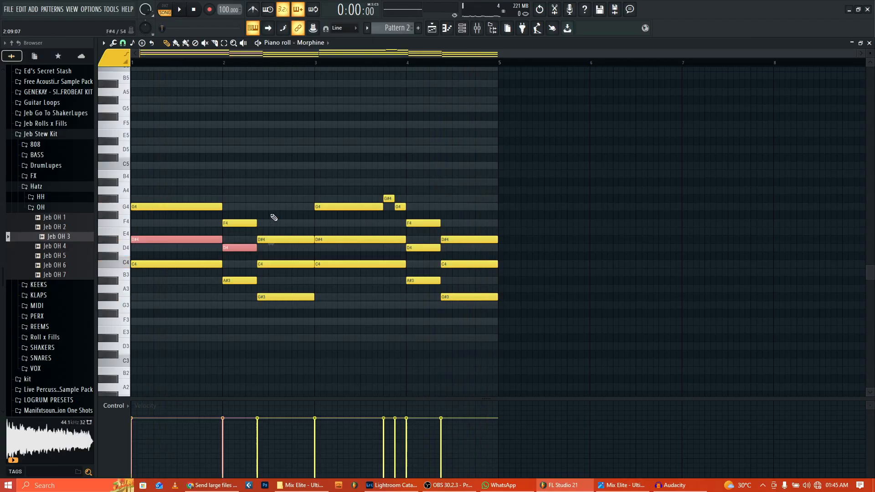
left_click(272, 217, "ctrl")
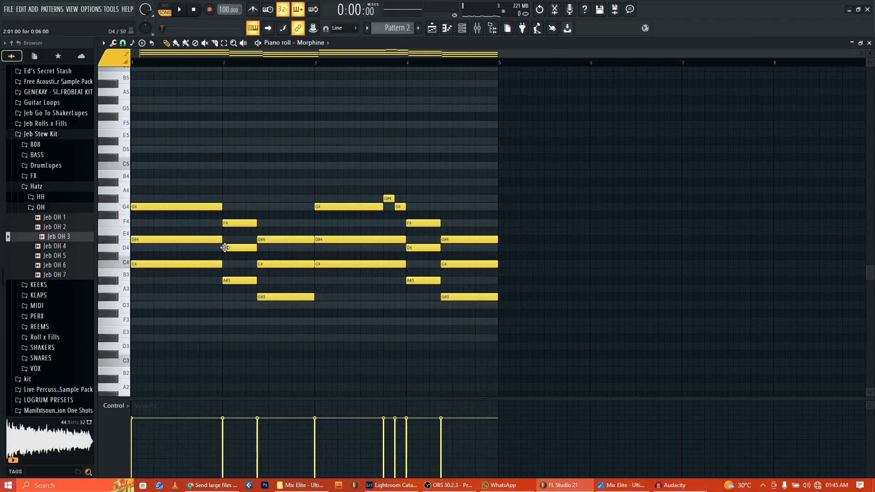
left_click(188, 240)
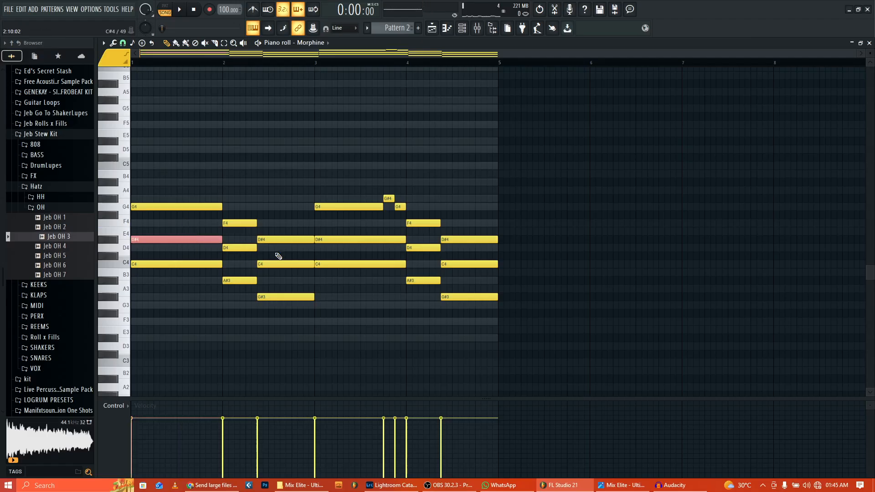
key("ctrl")
left_click(240, 247, "ctrl")
left_click(286, 265, "ctrl")
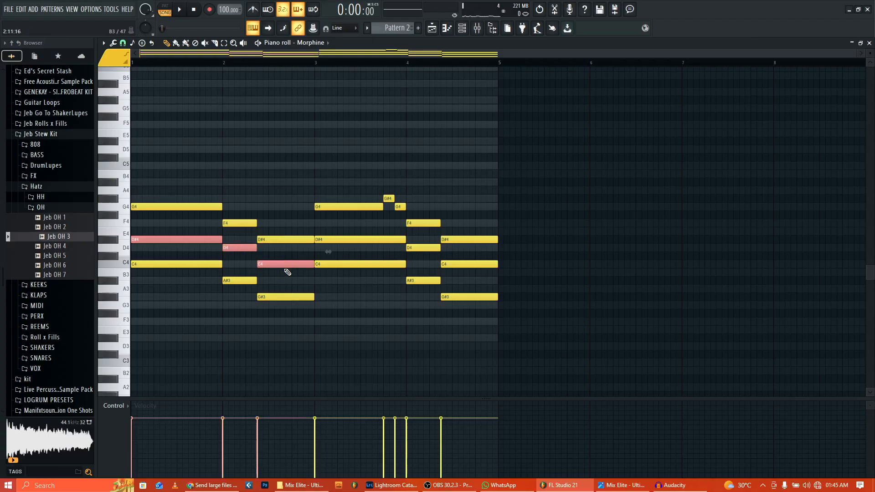
left_click(333, 239, "ctrl")
left_click(421, 247, "ctrl")
left_click(460, 264, "ctrl")
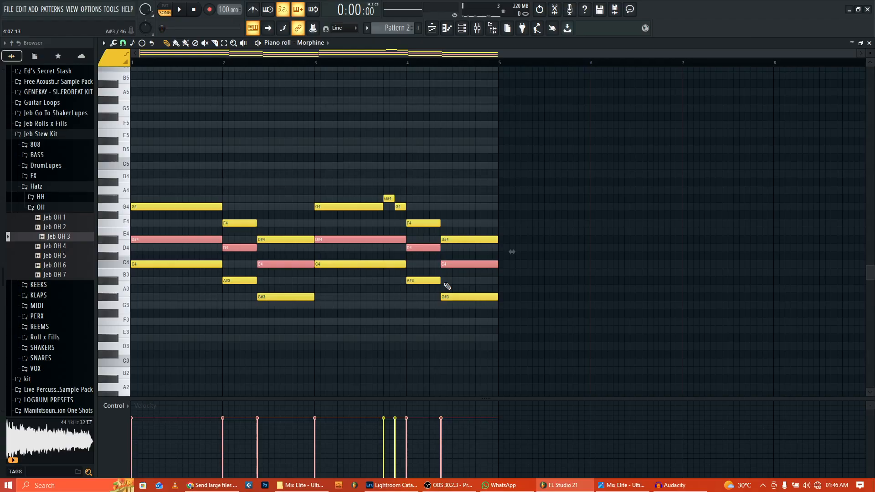
key("ctrl+Up")
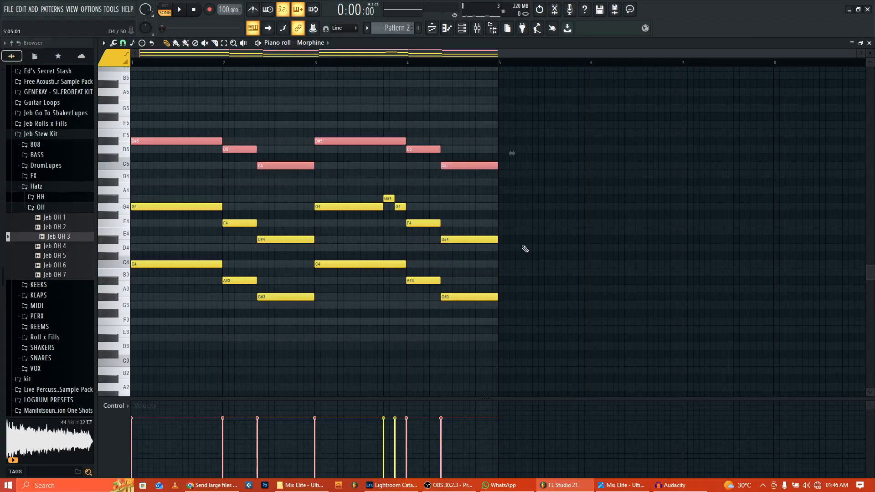
Raise the two short notes ending bar 3 by an octave, play the pattern, and retune them to G5 and F5
left_click(591, 213, "ctrl")
left_click_drag(412, 192, 392, 208, "ctrl")
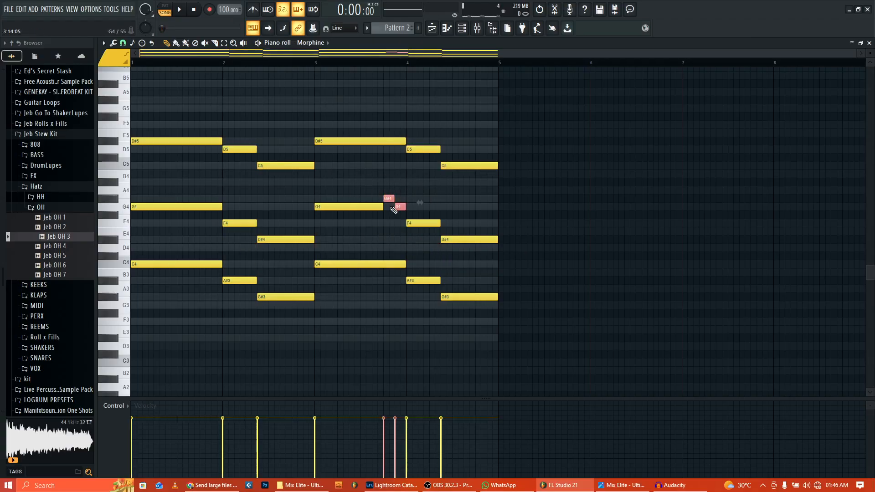
key("ctrl+Up")
key("space")
left_click(504, 88, "ctrl")
left_click_drag(389, 100, 400, 124)
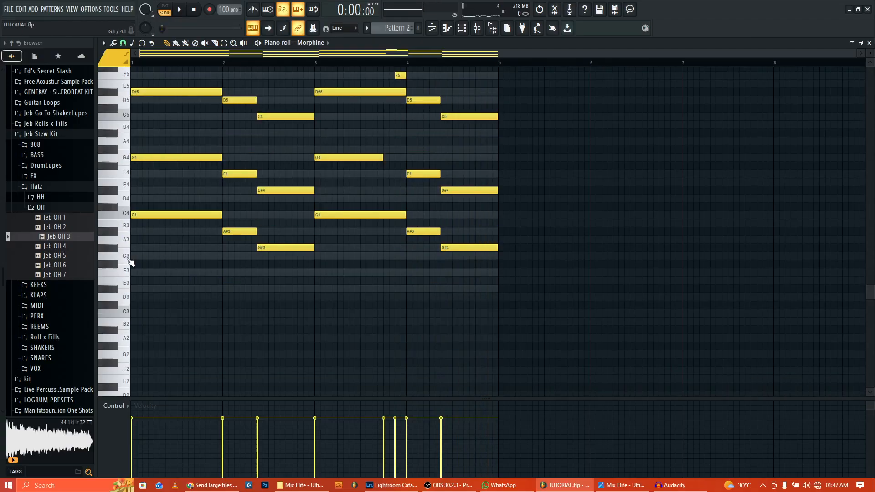
Add a low G3 across bar 1 and a low F3 matching the first chord of bar 2, playing the result
left_click(127, 260)
left_click(136, 256)
left_click_drag(141, 255, 222, 256)
key("space")
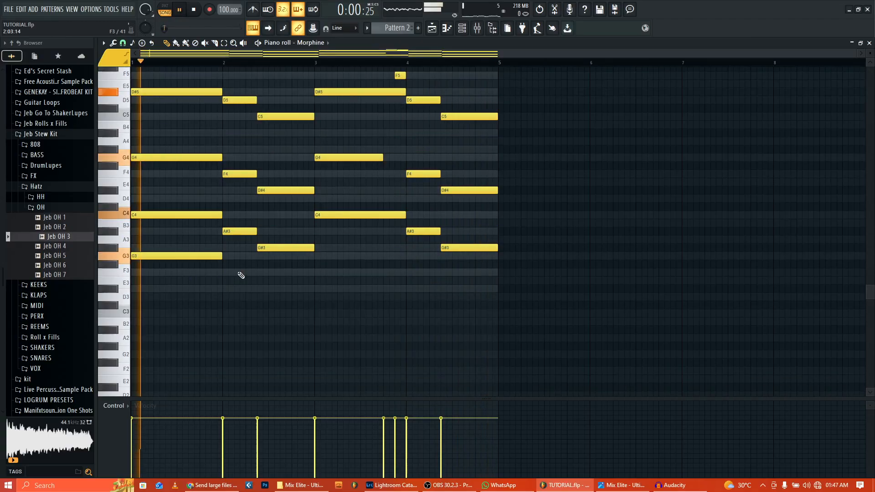
left_click(224, 274)
key("space")
left_click_drag(313, 272, 256, 271)
Repeat the low G3 and F3 notes under the matching chords in bars 3 and 4 during playback
left_click_drag(256, 289, 258, 291)
right_click(274, 291)
key("space")
left_click_drag(309, 259, 206, 275)
left_click_drag(210, 257, 389, 256)
left_click(370, 287)
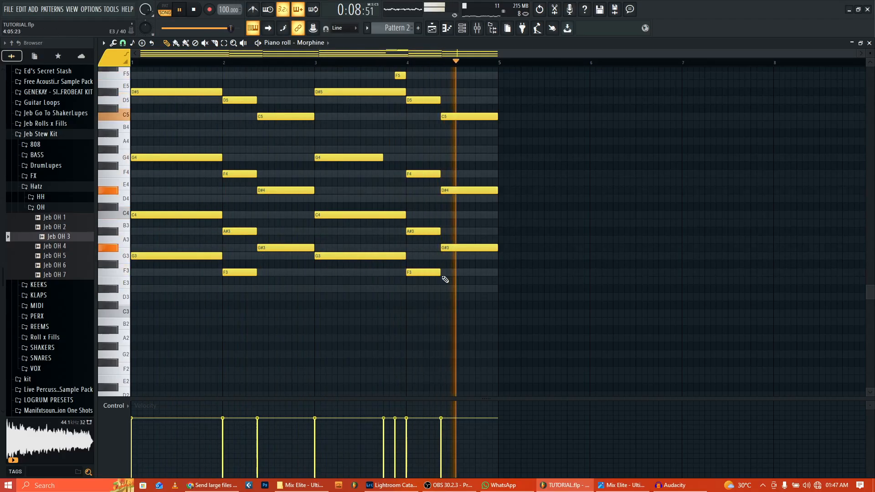
Add a GMS synth channel and browse its Pads & Textures presets
left_click(465, 30)
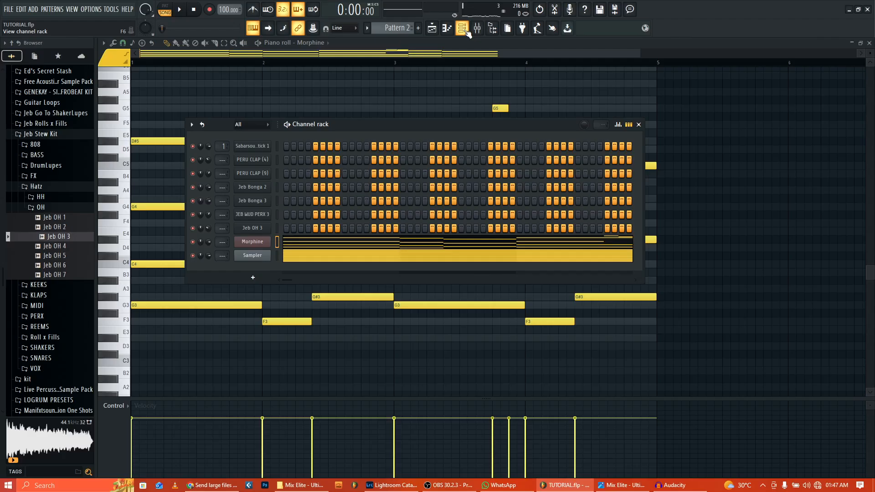
left_click(252, 276)
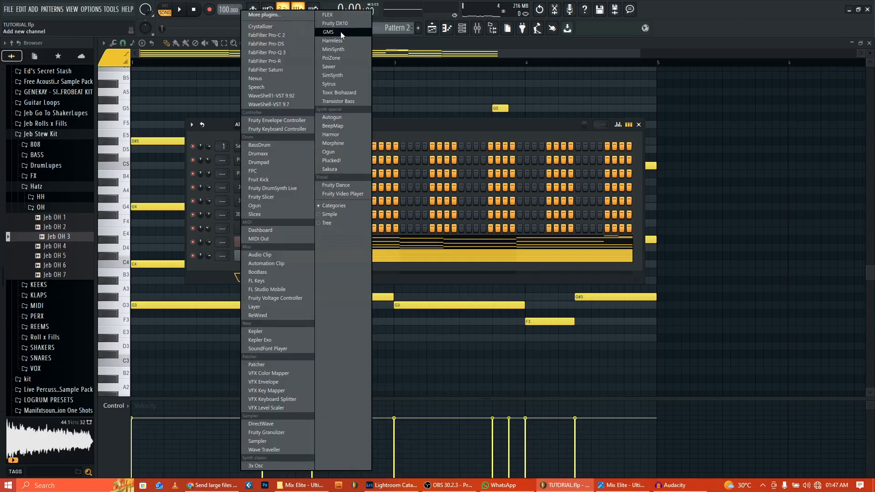
left_click(341, 32)
left_click(228, 184)
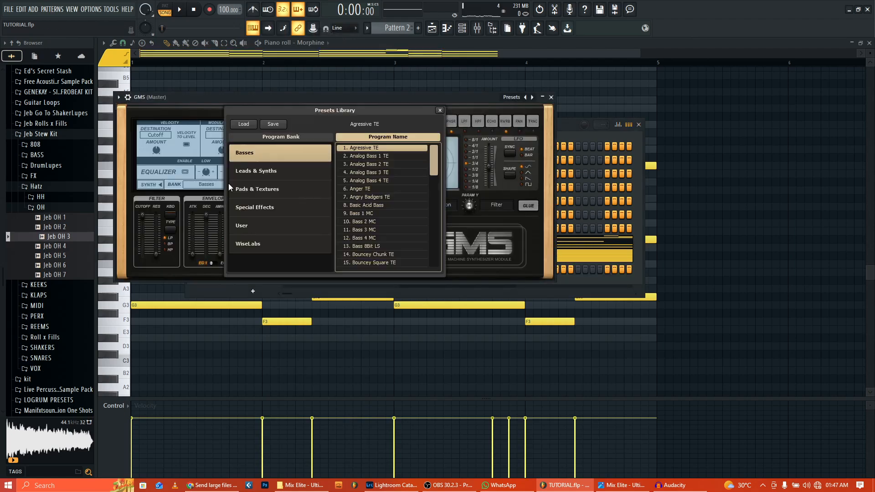
left_click(209, 186)
left_click(208, 186)
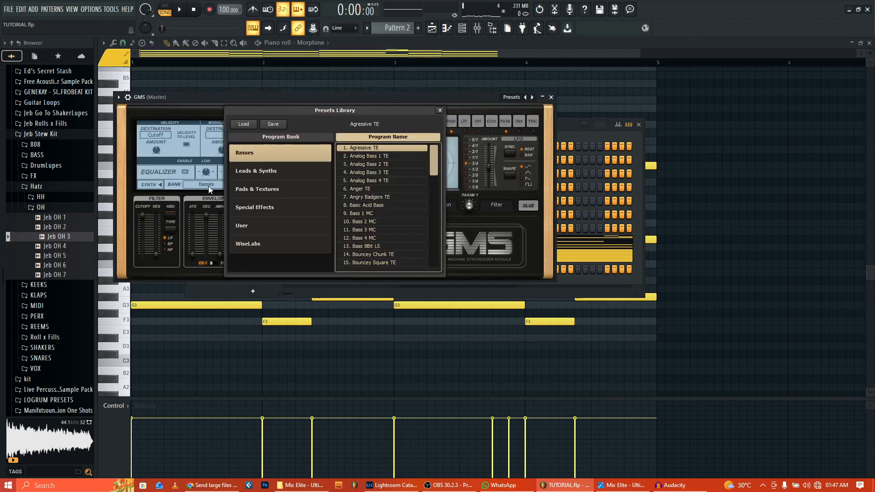
left_click(267, 185)
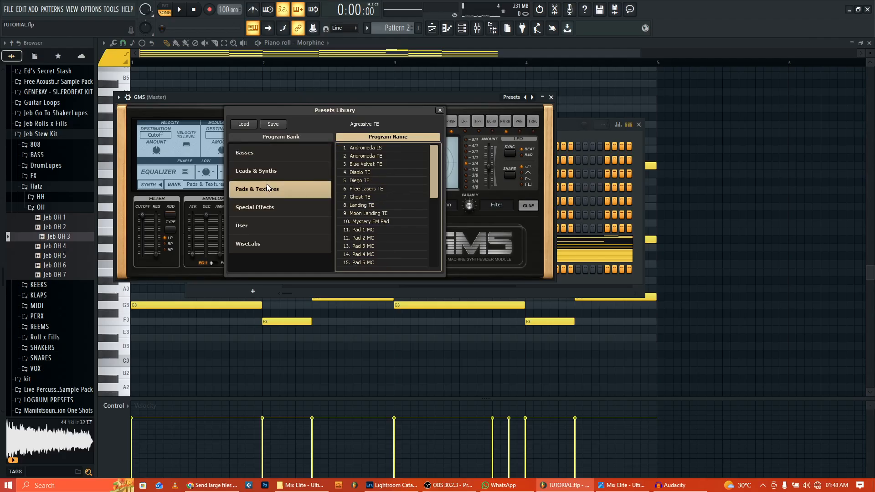
scroll(373, 212, "down", 1)
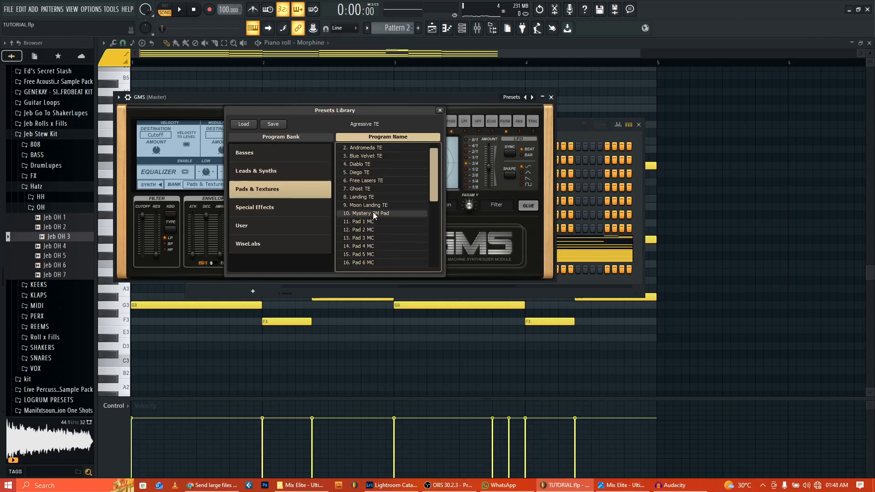
key("Escape")
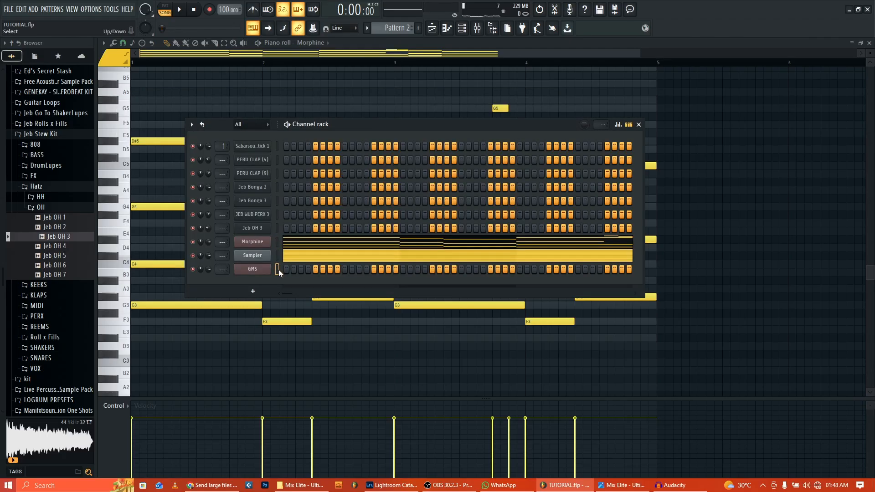
Paste the Morphine chord notes into the GMS channel and play both instruments together
key("ctrl+v")
key("space")
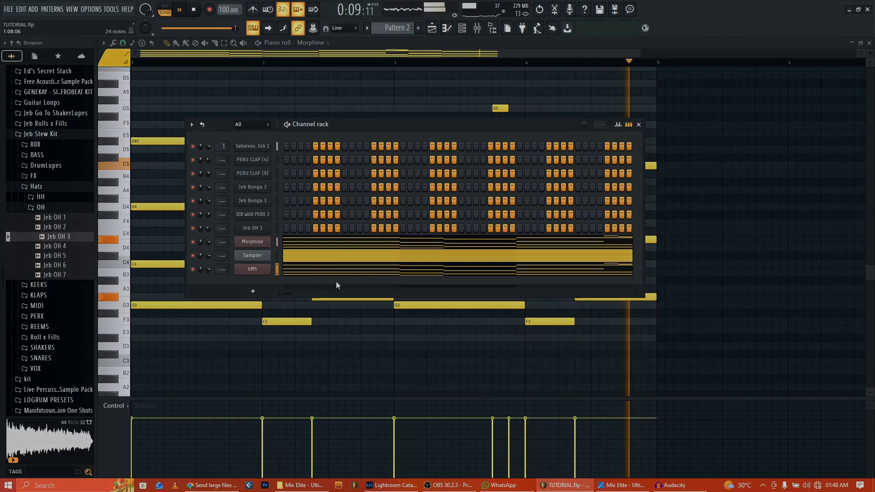
left_click(339, 273)
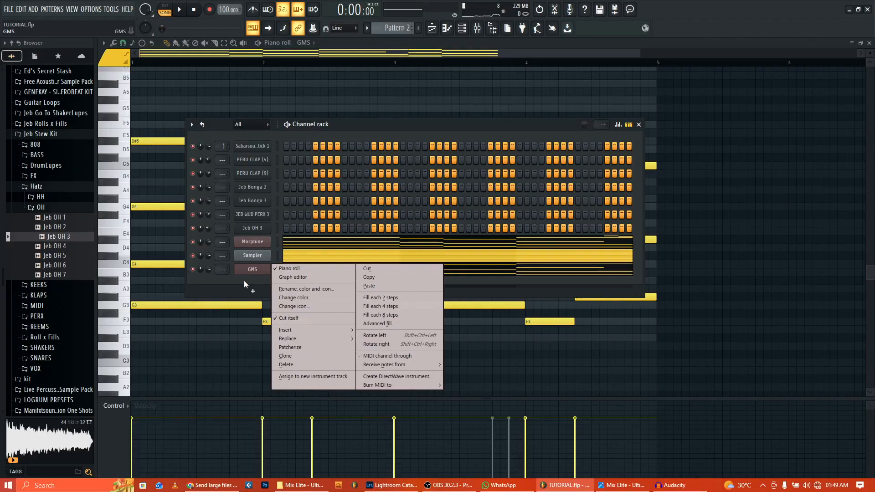
left_click(245, 281)
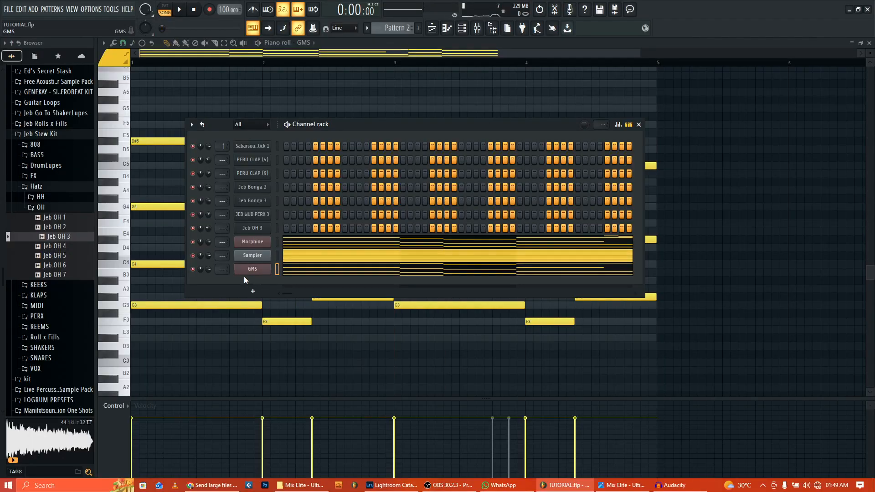
Replace GMS with FLEX, search all its presets for "war", load Warm Pad, and play the pattern
right_click(254, 272)
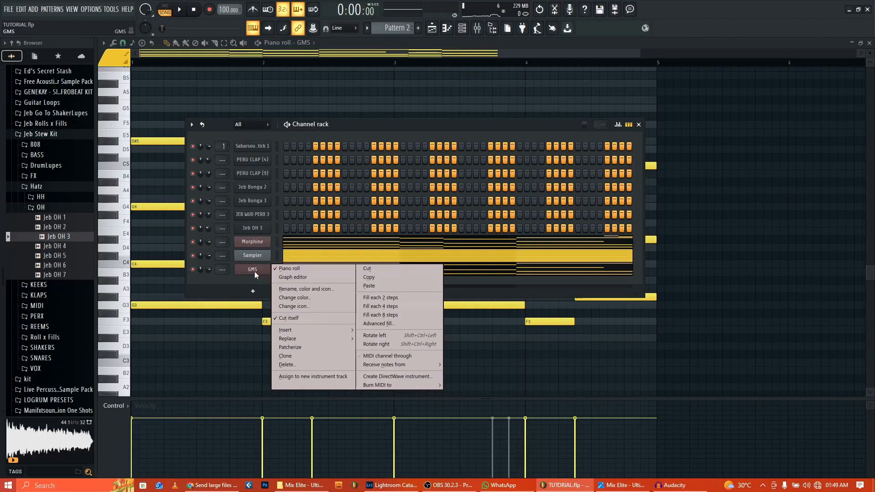
mouse_move(299, 341)
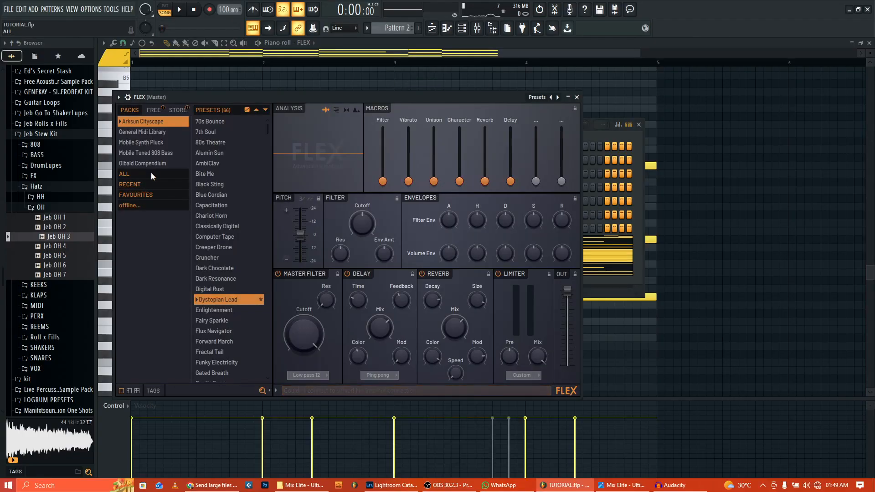
left_click(152, 173)
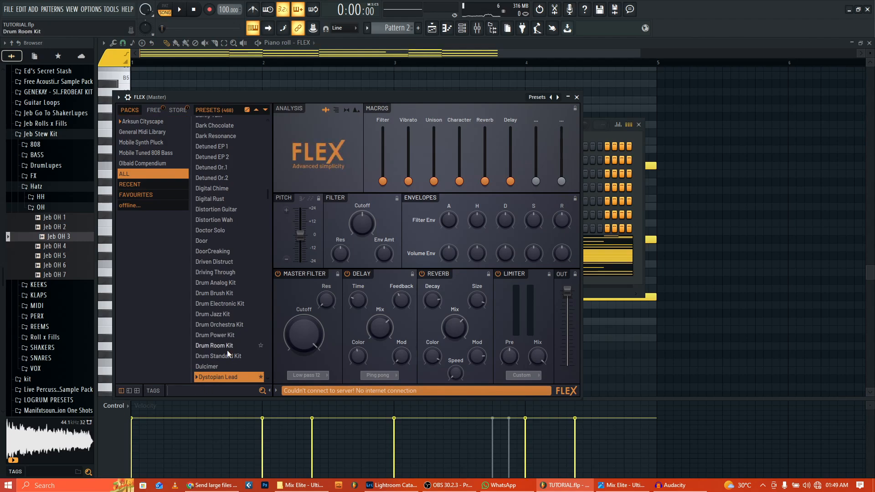
type("war")
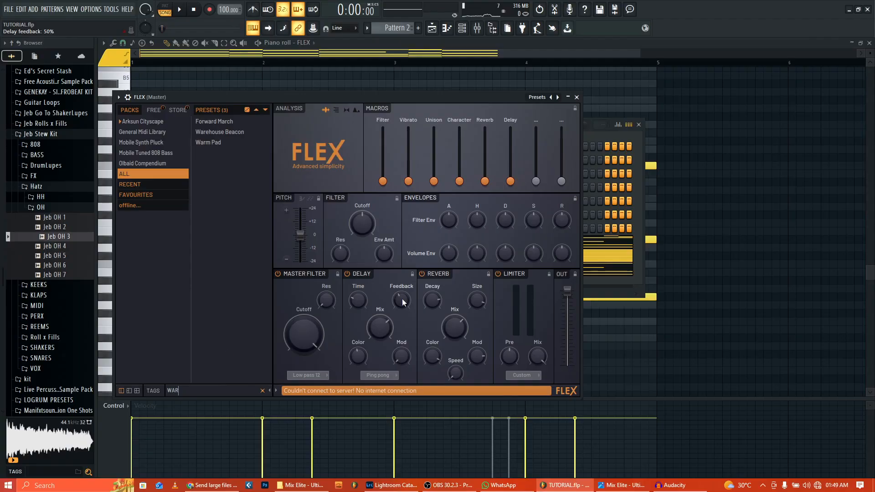
key("space")
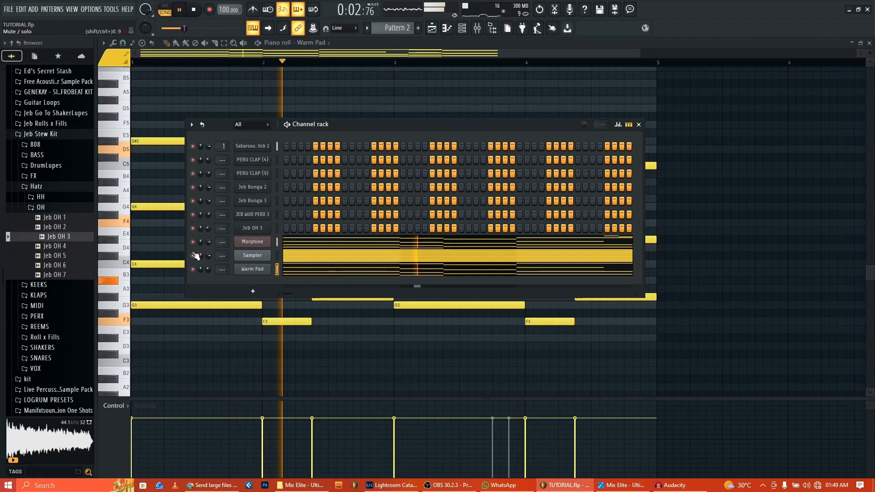
Raise all Warm Pad notes by one octave and extend the G5 in bar 3 to the end of the bar
key("F6")
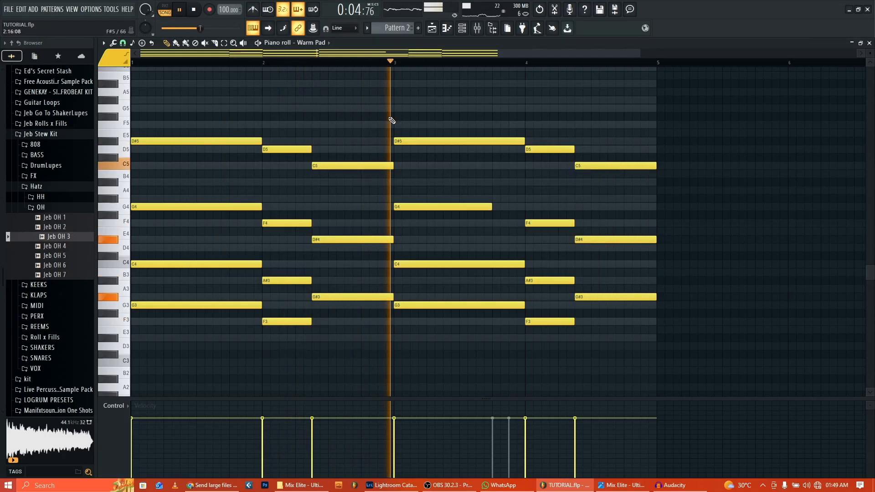
key("ctrl+Up")
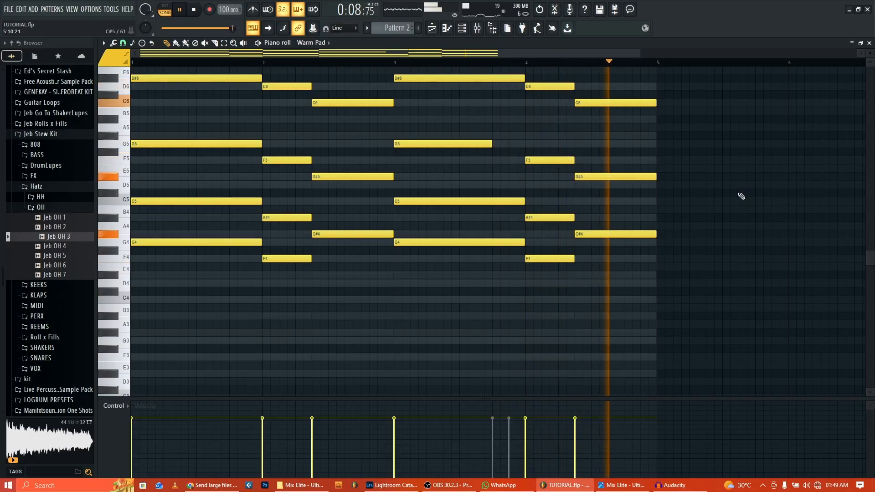
scroll(729, 182, "up", 2)
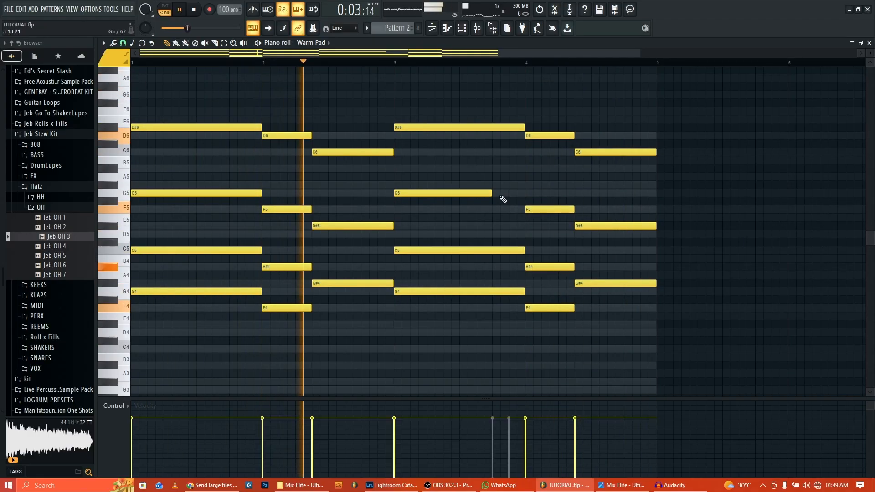
left_click_drag(491, 193, 524, 194)
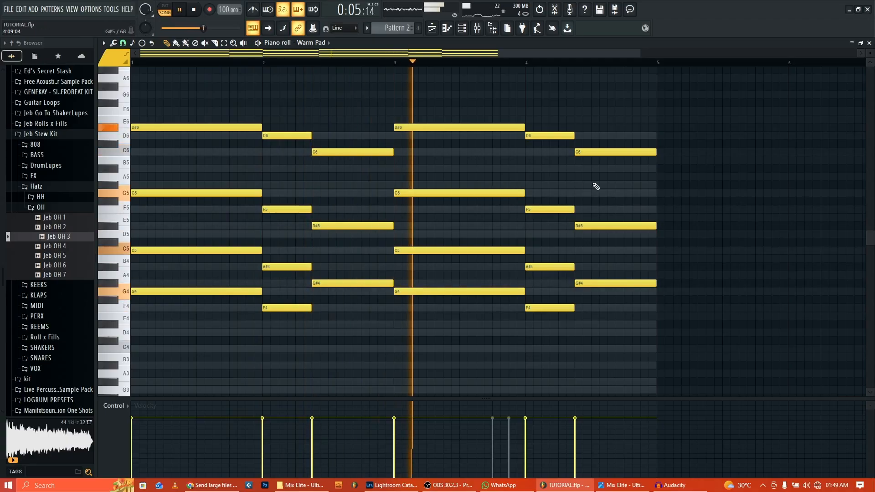
Add JEB KEEK 3 from Jeb Stew Kit's KEEKS folder to Pattern 1 and move its channel above Warm Pad
left_click(468, 28)
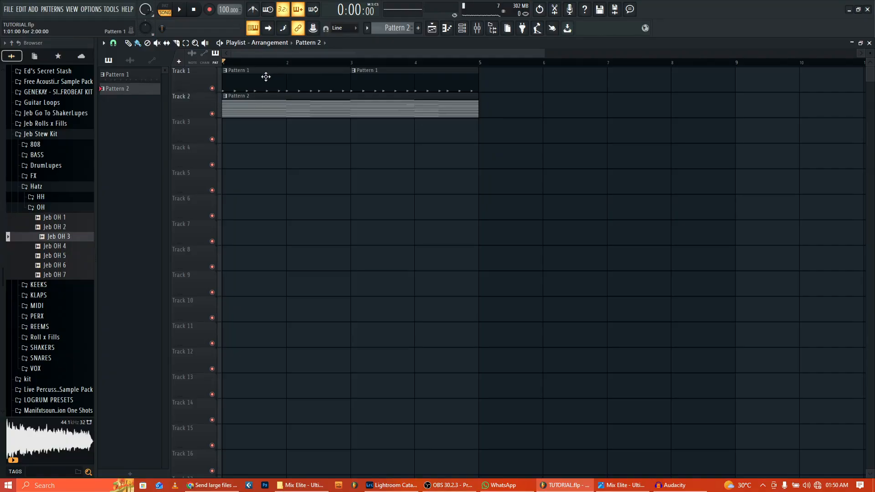
left_click(46, 208)
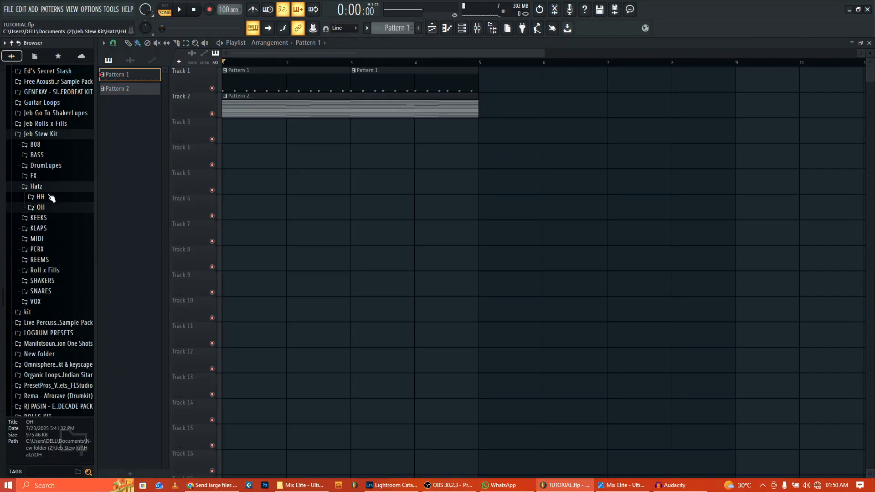
left_click(50, 187)
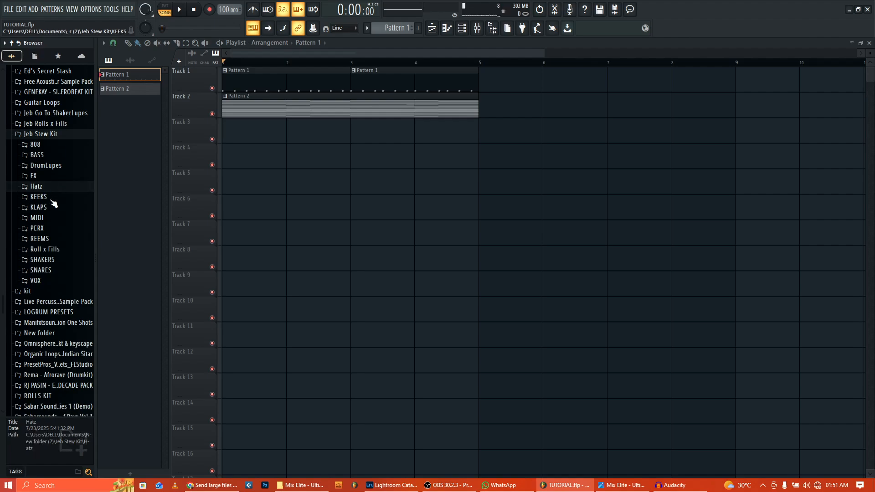
left_click(52, 198)
left_click(53, 220)
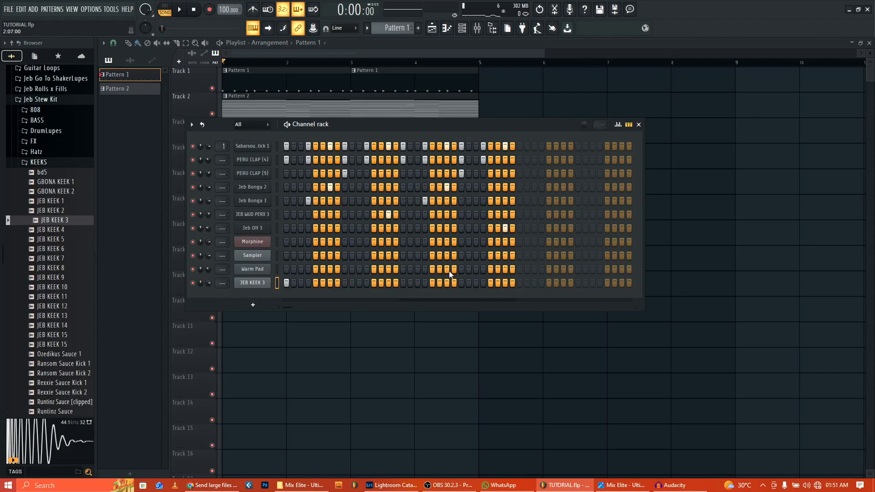
key("alt+Up")
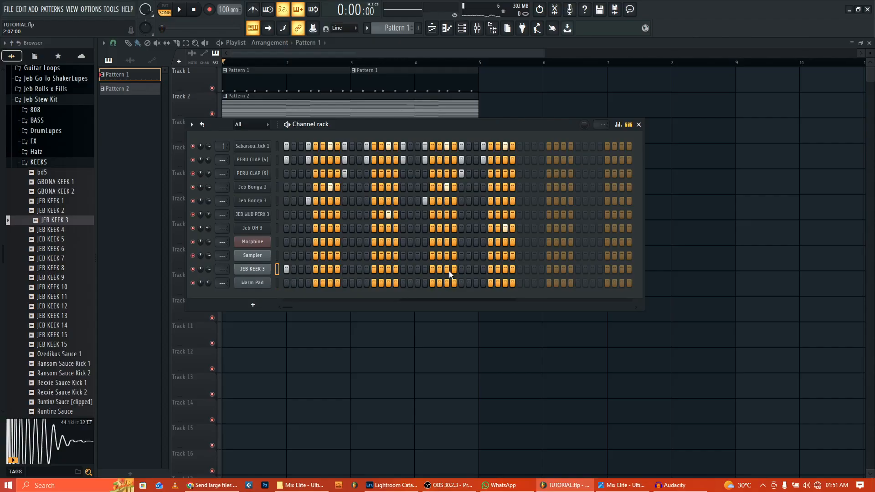
Move the JEB KEEK 3 channel up to the first position in the channel rack
key("alt+Up")
key("alt+Up")
key("alt+Up")
key("alt+Up")
key("alt+Up")
key("alt+Up")
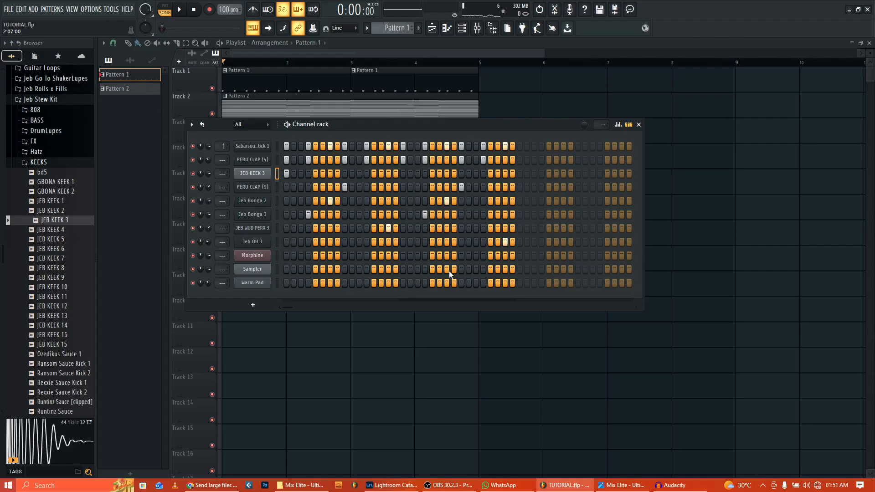
key("alt+Up")
key("alt+Up")
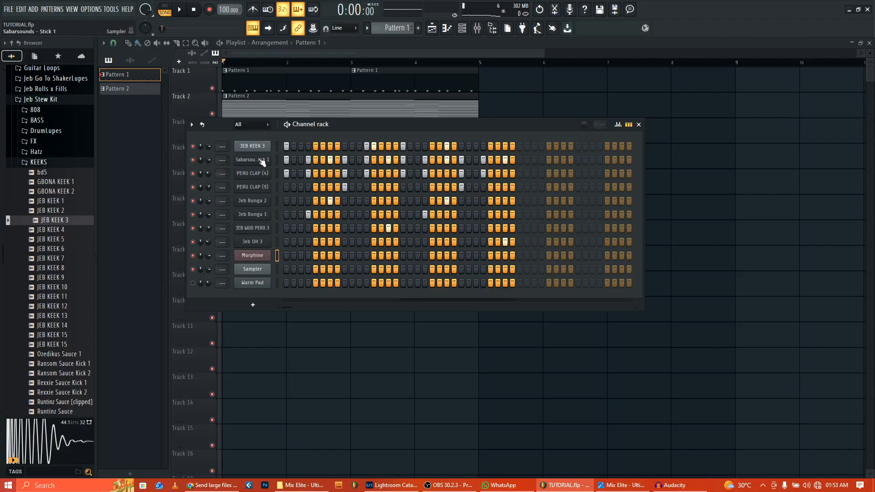
Route all eleven channels to mixer tracks 1 to 11 and reset the Warm Pad track's volume fader to its default
left_click_drag(280, 144, 280, 294)
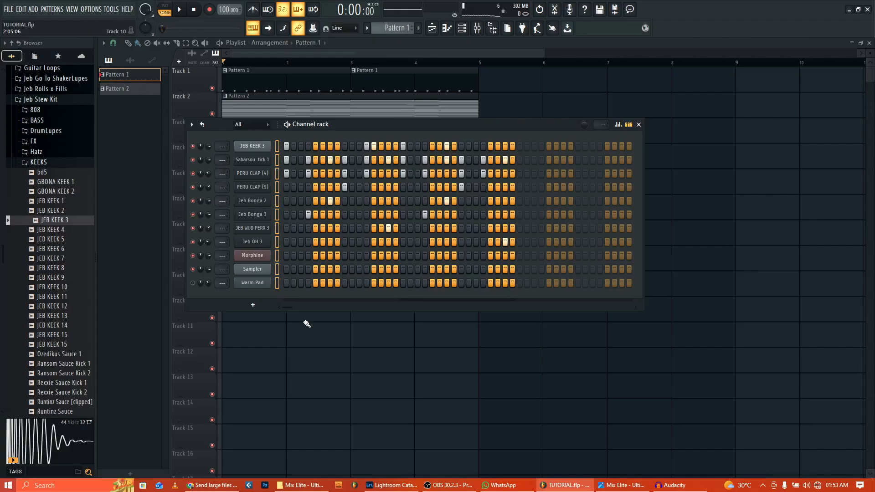
key("ctrl+l")
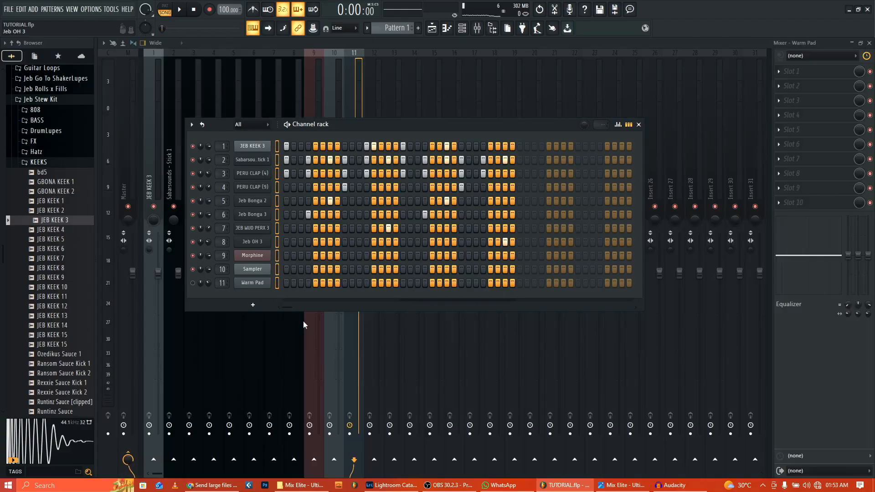
left_click(359, 103)
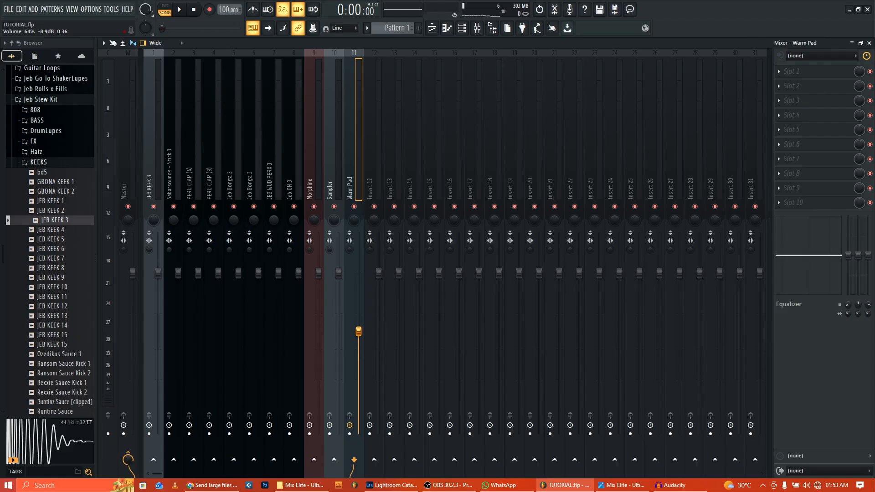
right_click(358, 292)
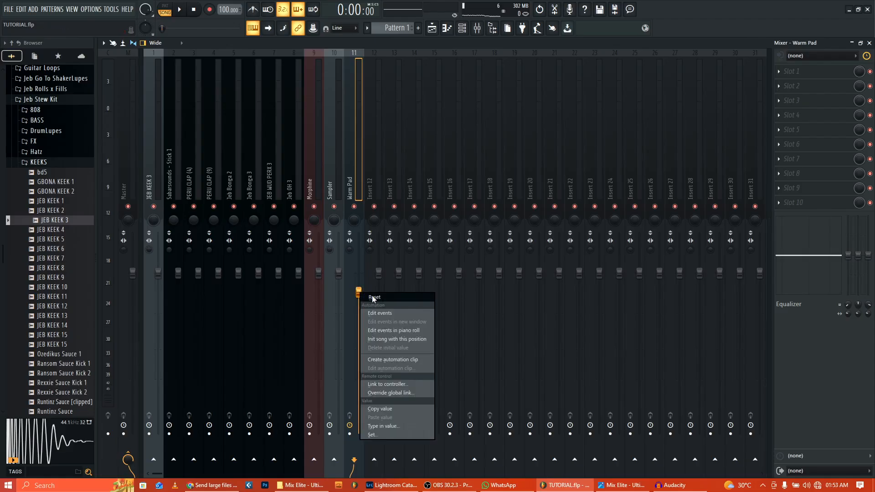
left_click(373, 297)
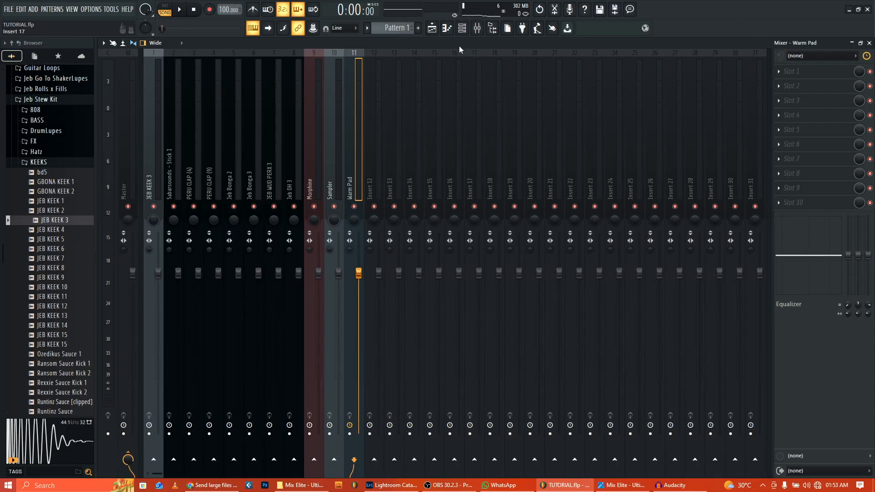
Play the arrangement, unmute the Warm Pad channel and make it the only selected channel
key("F5")
key("space")
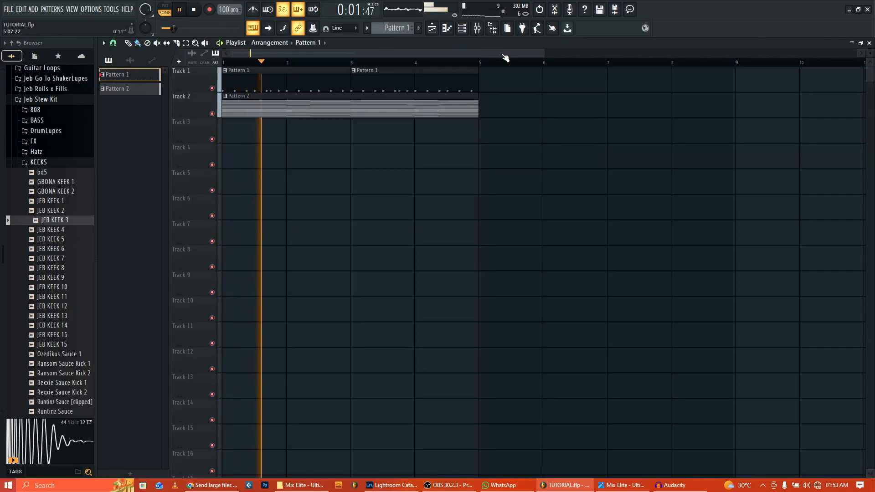
key("F6")
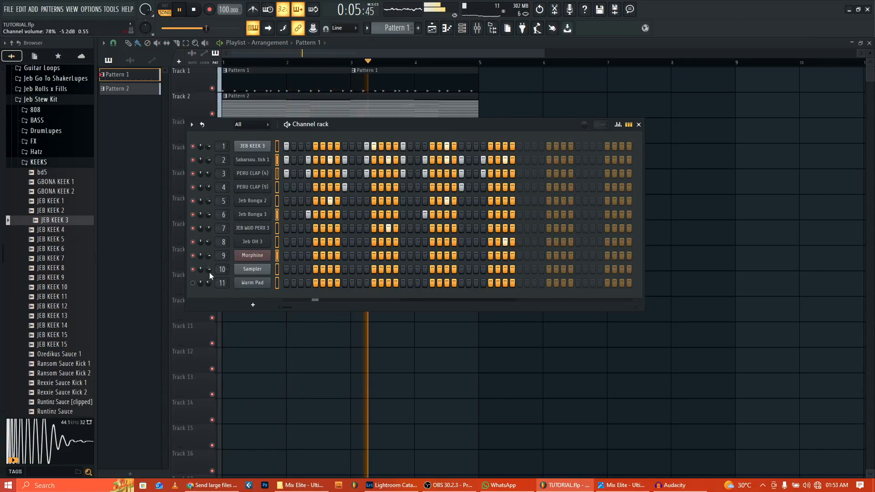
left_click(193, 283)
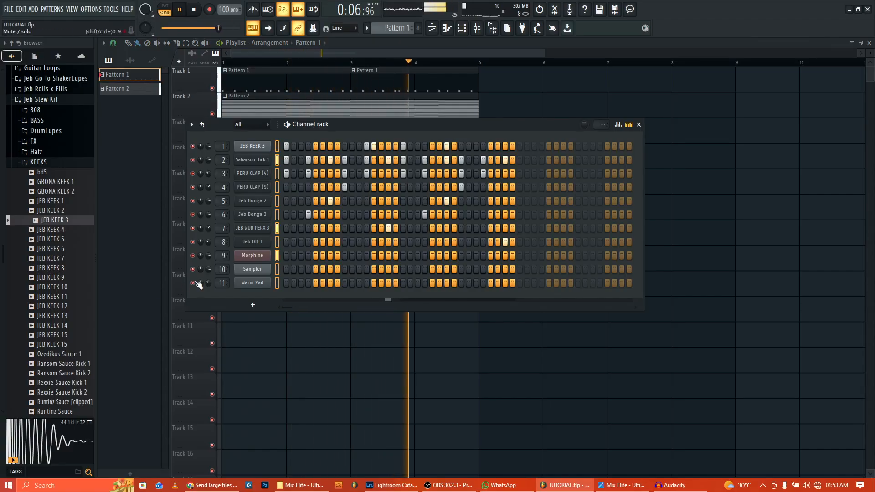
left_click(277, 283)
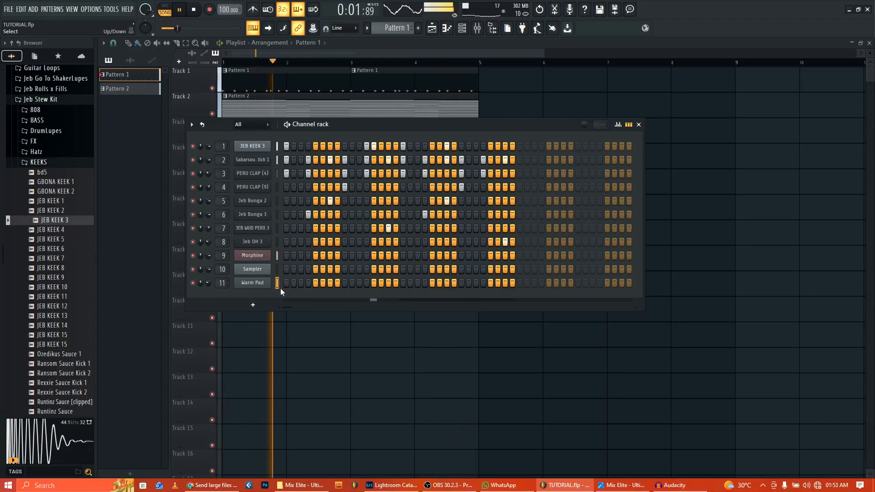
key("F6")
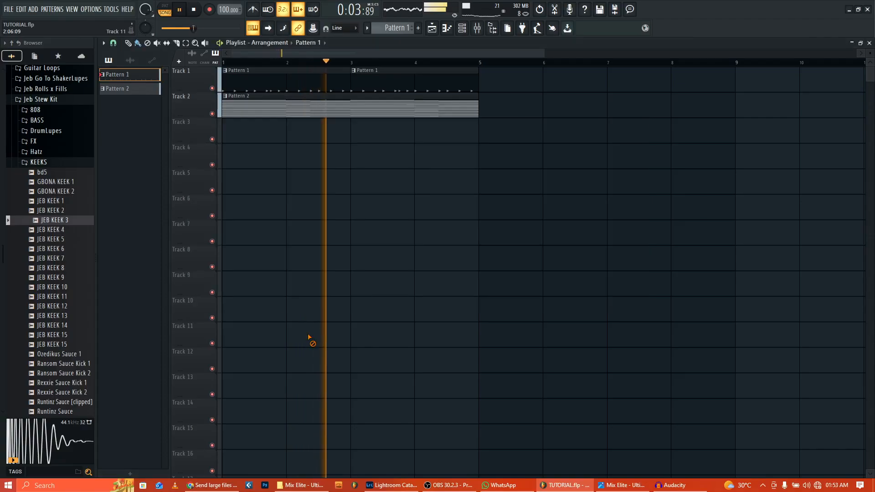
left_click(462, 28)
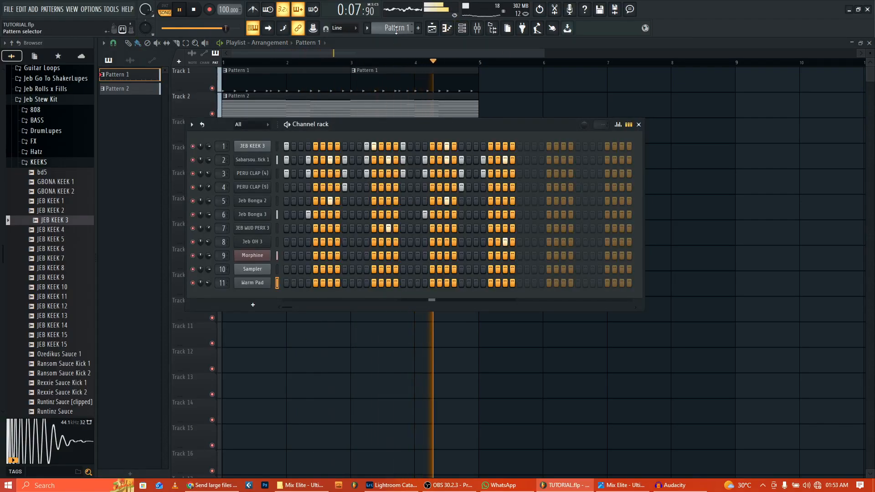
key("F6")
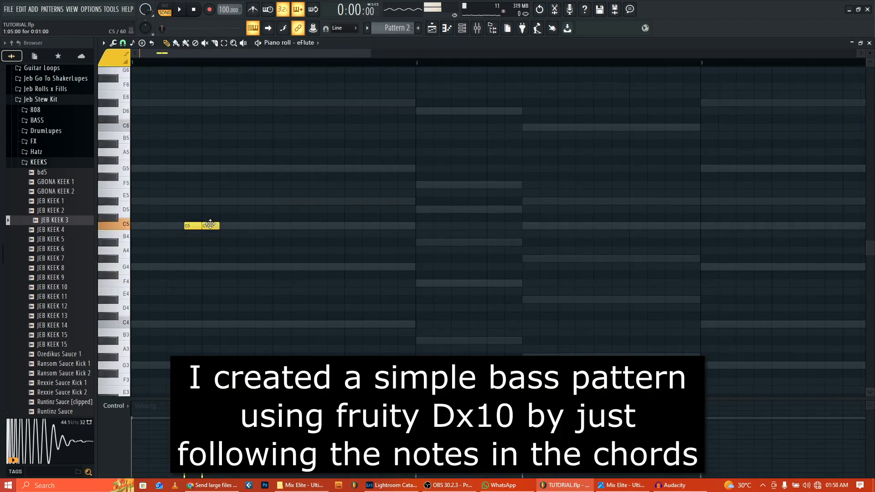
Sketch the opening eFlute bass notes in bar 1 of Pattern 2 as C5, C5, G4 and C5, checking them by playback
key("space")
key("space")
key("ctrl+a")
left_click_drag(219, 226, 214, 225)
key("space")
scroll(263, 219, "down", 2)
key("space")
key("space")
left_click(239, 213)
key("space")
key("space")
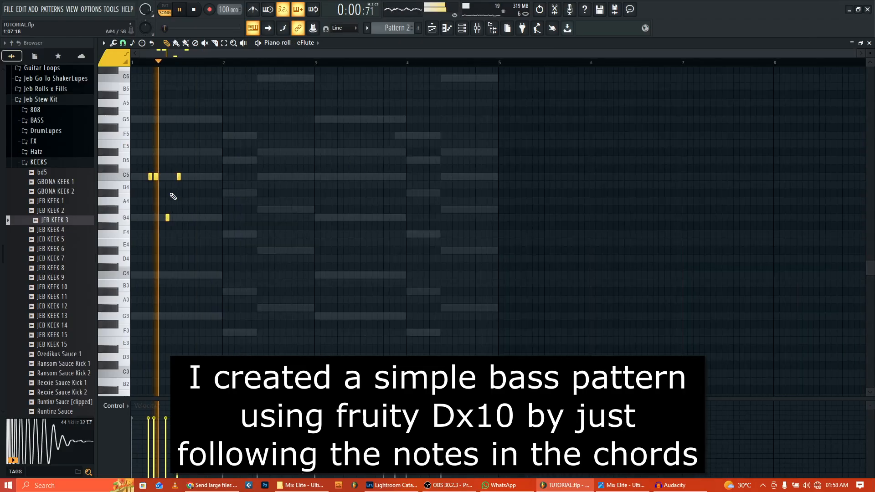
Complete the eFlute bass line with C4, C4, G3, C3 in bars 1 and 3 and three D4s, G#3, D#3 in bars 2 and 4
left_click(200, 271)
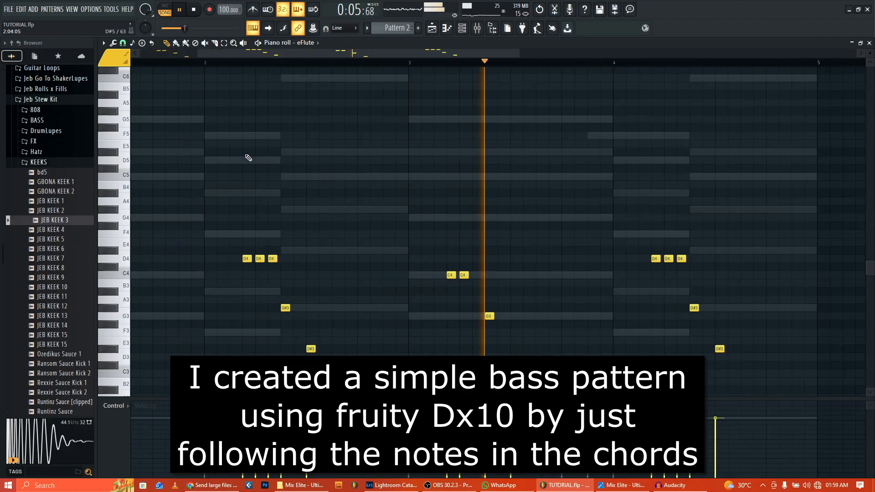
key("space")
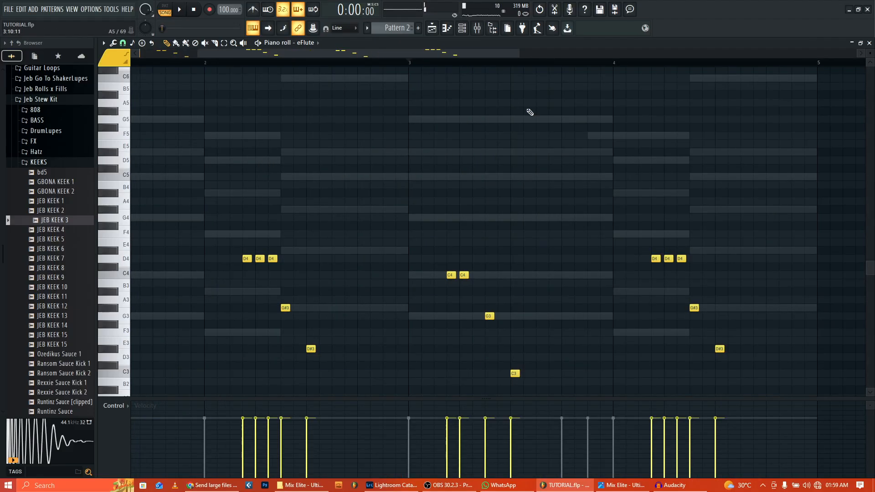
scroll(452, 142, "down", 1)
left_click_drag(447, 53, 339, 60)
scroll(393, 142, "down", 3)
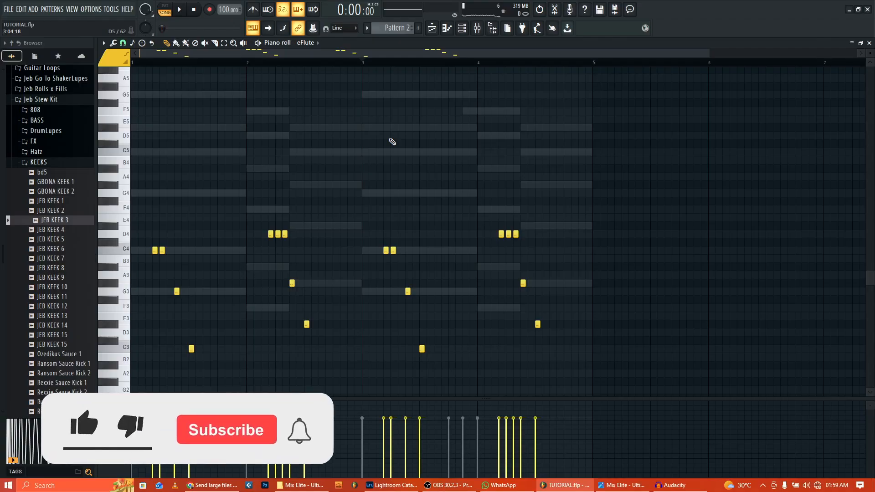
Raise the velocities of all eFlute bass notes with the level scaling multiplier, keeping tension at 0%, and play the result
key("alt+x")
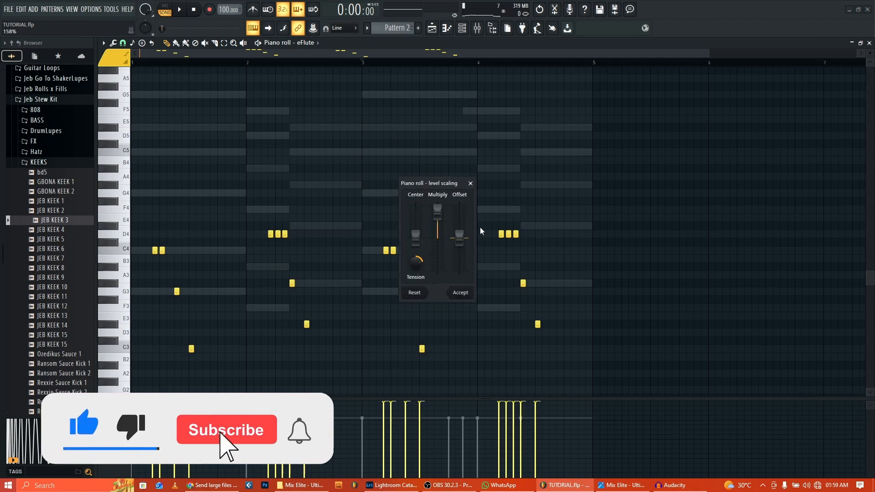
left_click_drag(445, 222, 416, 237)
mouse_move(418, 269)
left_mouse_down()
mouse_move(418, 260)
mouse_move(422, 279)
left_mouse_up()
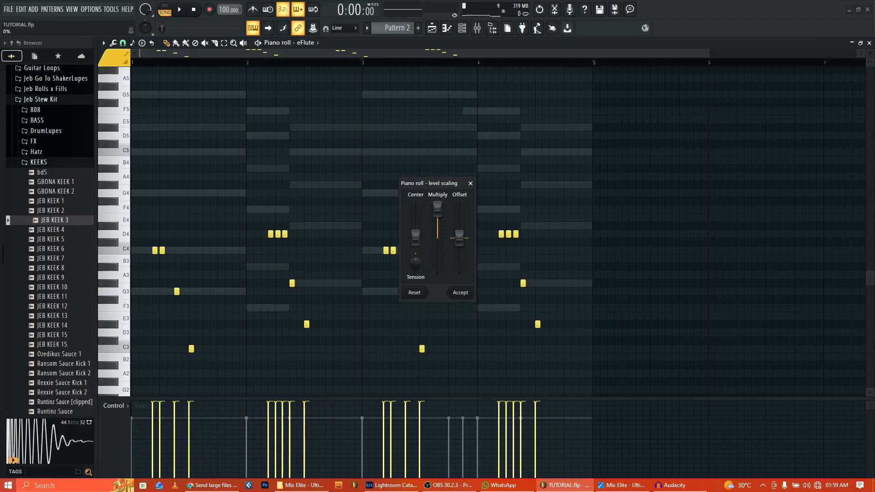
left_click(469, 294)
key("space")
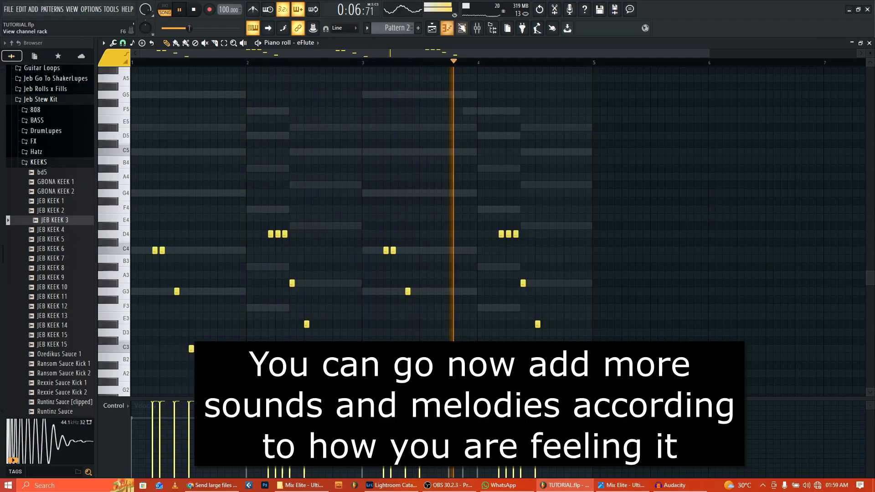
Add a Log Drum instrument channel to Pattern 2 and place a C5 note in its piano roll
key("F6")
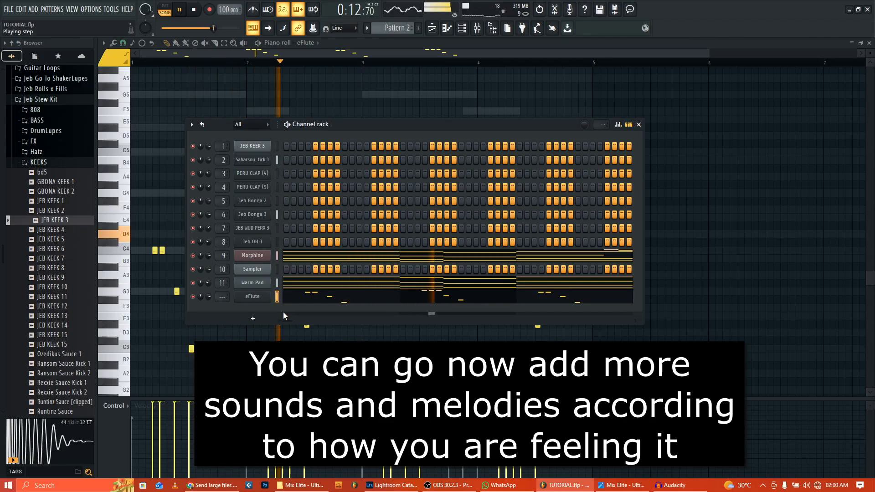
left_click(252, 318)
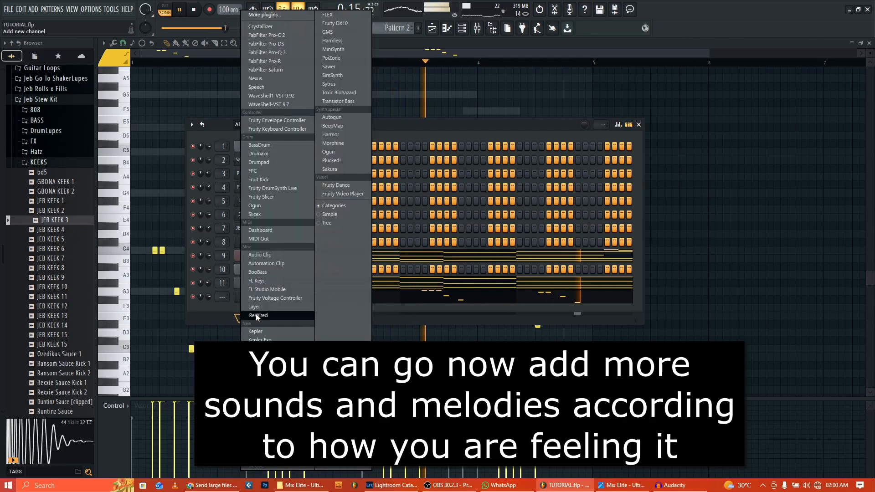
left_click(332, 145)
left_click(253, 160)
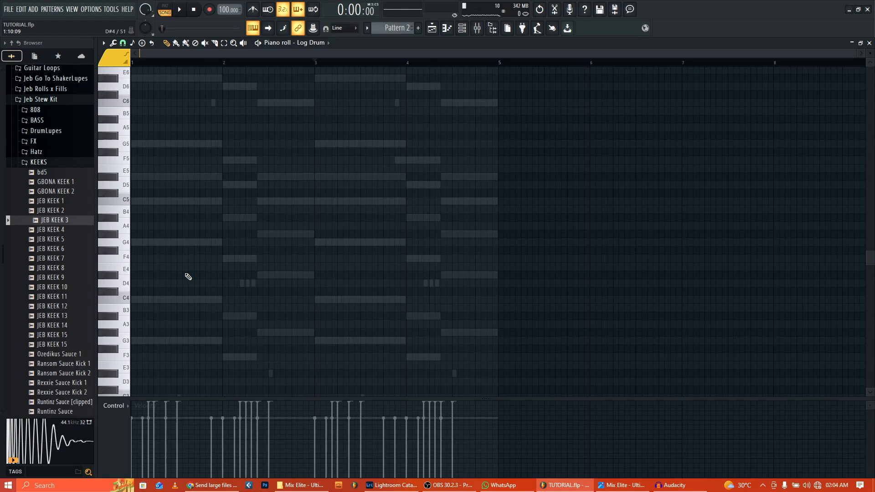
left_click_drag(858, 53, 639, 66)
left_click(200, 201)
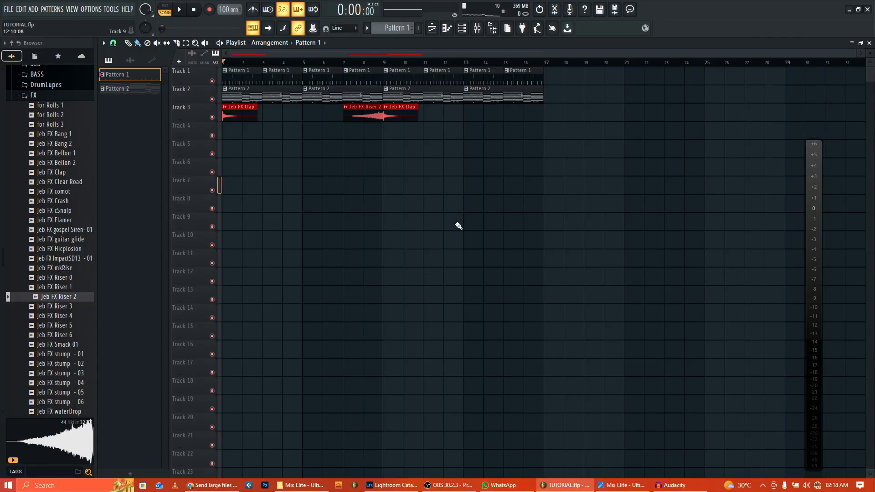
Split Pattern 1 by channel into separate drum patterns
right_click(141, 77)
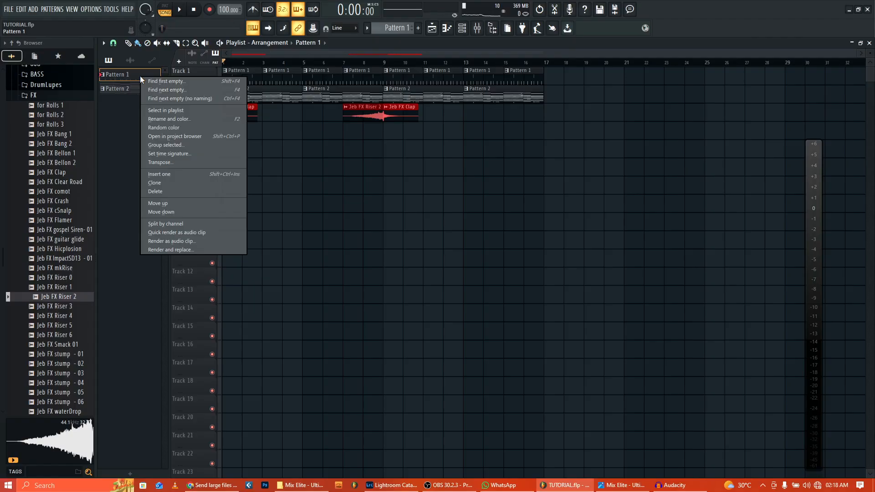
left_click(184, 223)
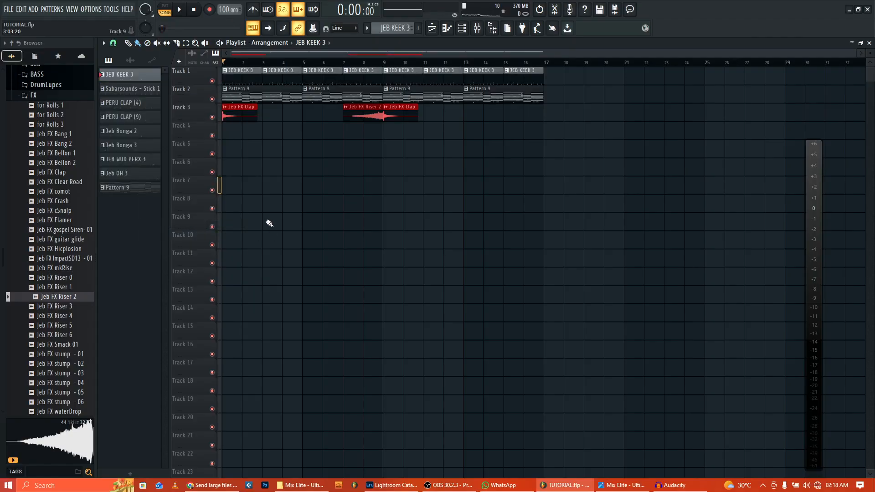
Move all Pattern 9 clips down to Track 9 and the Jeb FX Clap and Riser 2 clips to Track 10
left_click_drag(577, 97, 244, 119)
left_click_drag(230, 123, 234, 124)
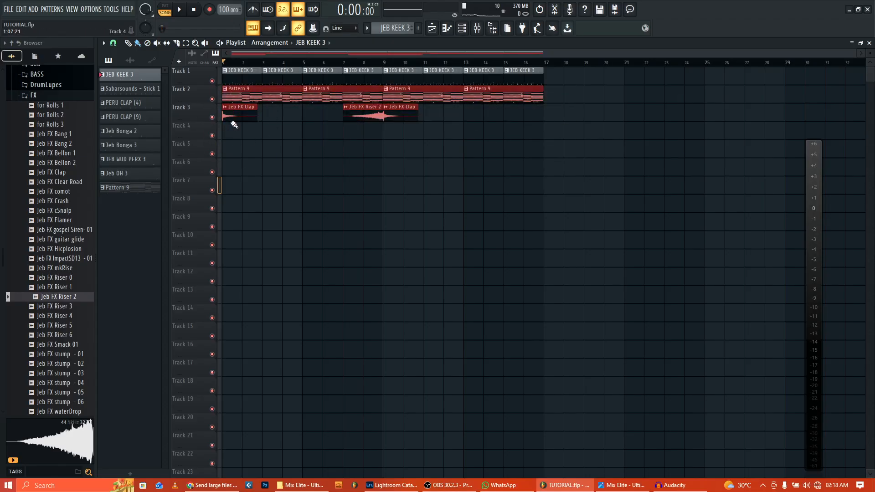
key("shift+Down")
key("shift+Down")
key("shift+Down")
key("shift+Down")
key("shift+Down")
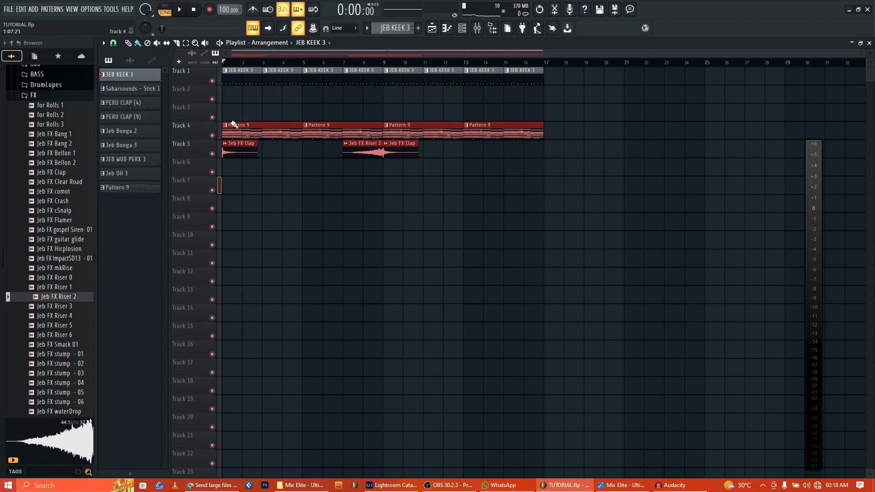
key("shift+Up")
key("shift+Up")
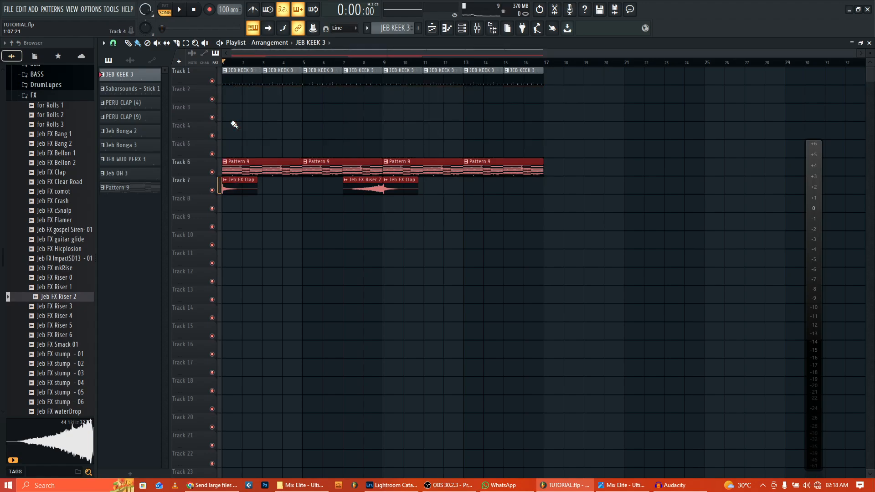
key("shift+Down")
key("shift+Down")
key("shift+Down")
key("shift+Down")
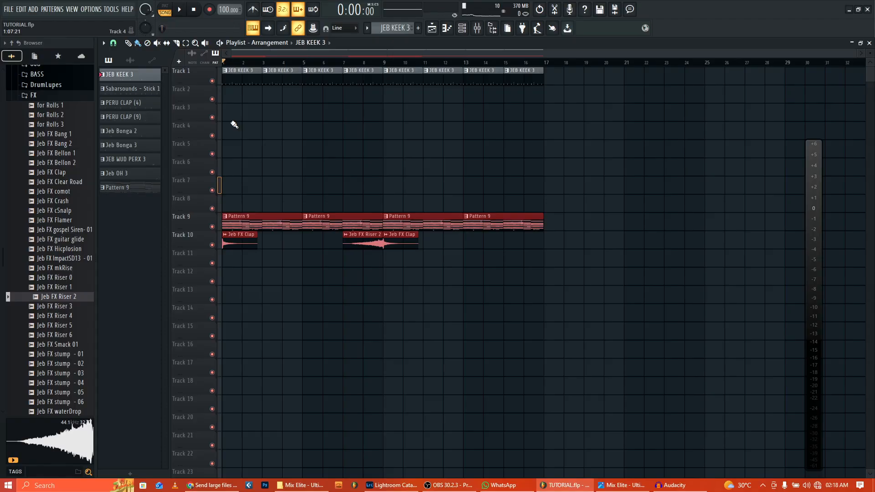
Move the stacked JEB KEEK 3, Sabarsounds Stick 1 and PERU CLAP (4) clips at bar 1 onto Tracks 2, 3 and 4
right_click(139, 79)
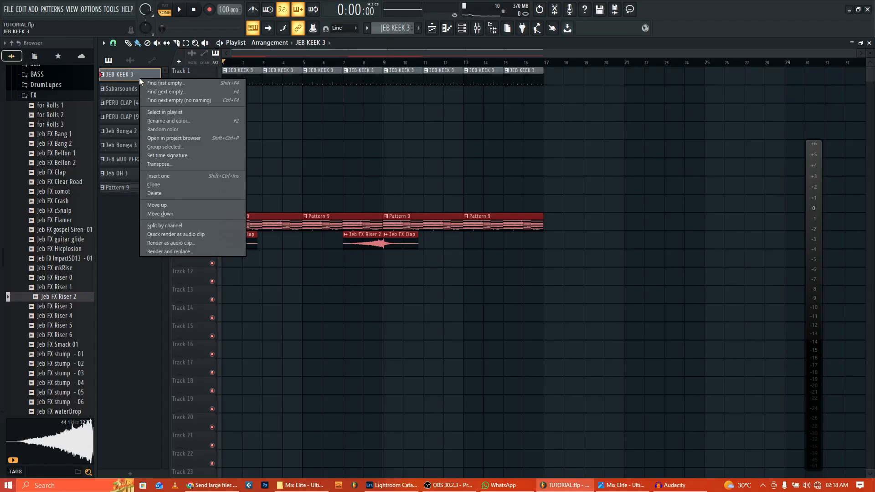
left_click(237, 176)
left_click_drag(247, 79, 243, 130)
left_click(248, 135)
right_click(252, 135)
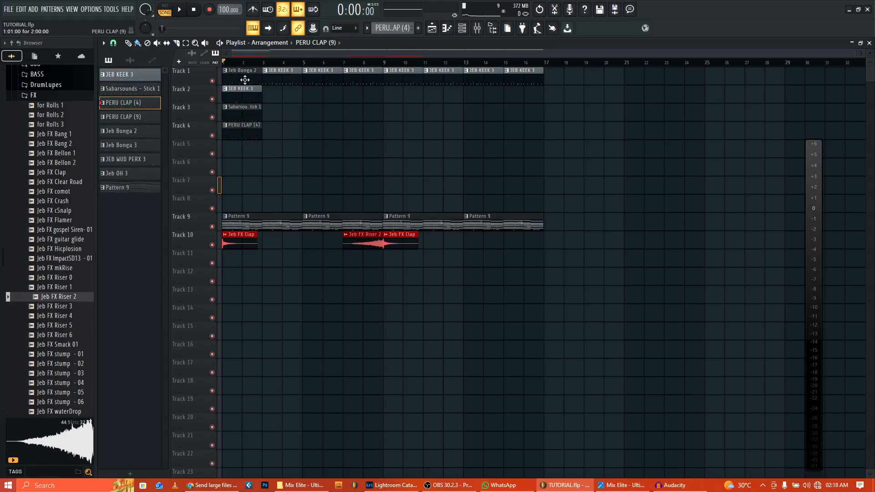
Place the remaining bar 1 drum clips, PERU CLAP (9) through Jeb OH 3, on Tracks 5 to 9, with Pattern 9 and the FX on Tracks 11 and 12
left_click_drag(244, 76, 245, 148)
left_click(246, 161)
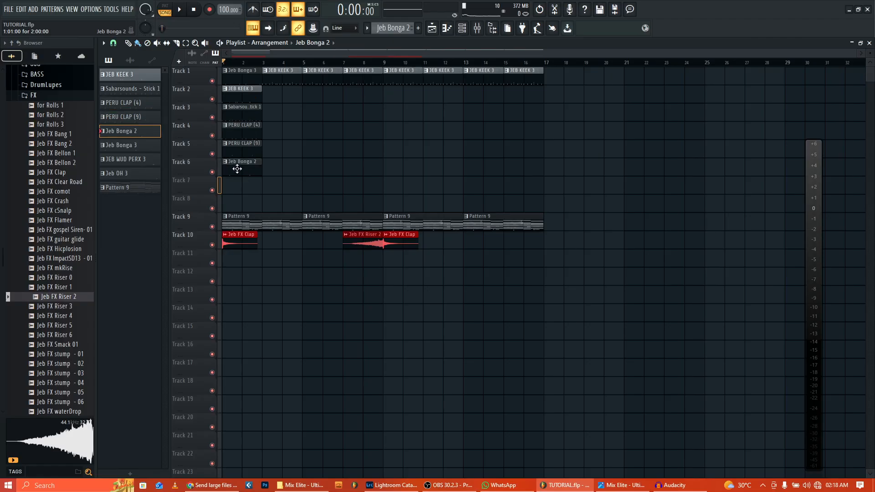
left_click_drag(242, 82, 246, 198)
left_click_drag(244, 80, 244, 208)
left_click_drag(237, 82, 235, 228)
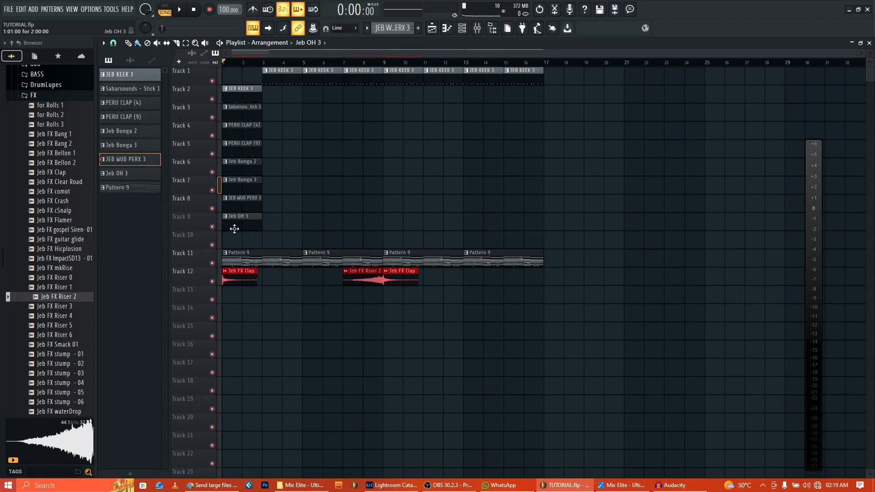
Go through the separated drum clips at bar 1 and delete all stacked drum clips on Track 1 from bar 3 to bar 17
left_click(240, 205)
left_click(241, 184)
left_click(242, 164)
left_click(241, 148)
left_click(240, 131)
left_click(240, 112)
left_click(244, 93)
right_click(263, 76)
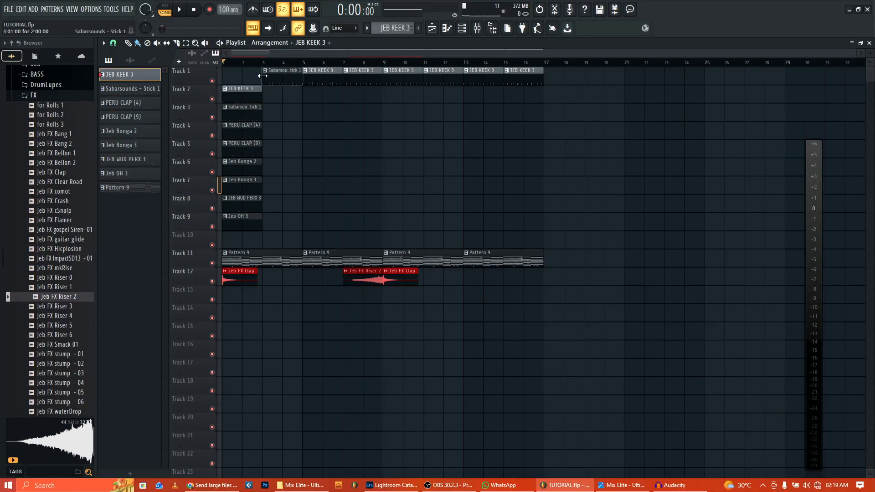
left_click_drag(254, 78, 486, 78)
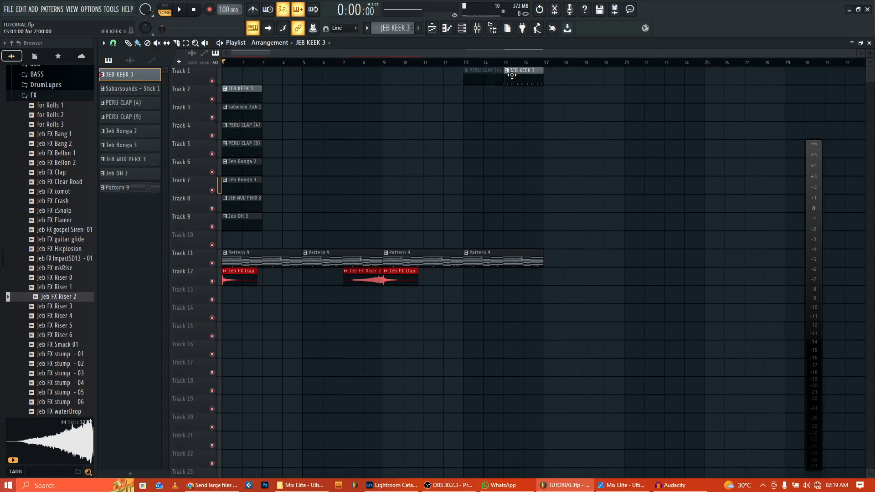
left_click_drag(575, 73, 470, 75)
Arrange the drum clips on Tracks 1 to 8 through bar 8 and the separate Pattern 9 instrument clips on Tracks 9 to 15
mouse_move(424, 257)
left_mouse_down()
mouse_move(453, 268)
mouse_move(511, 220)
left_mouse_up()
left_click_drag(224, 86, 312, 231)
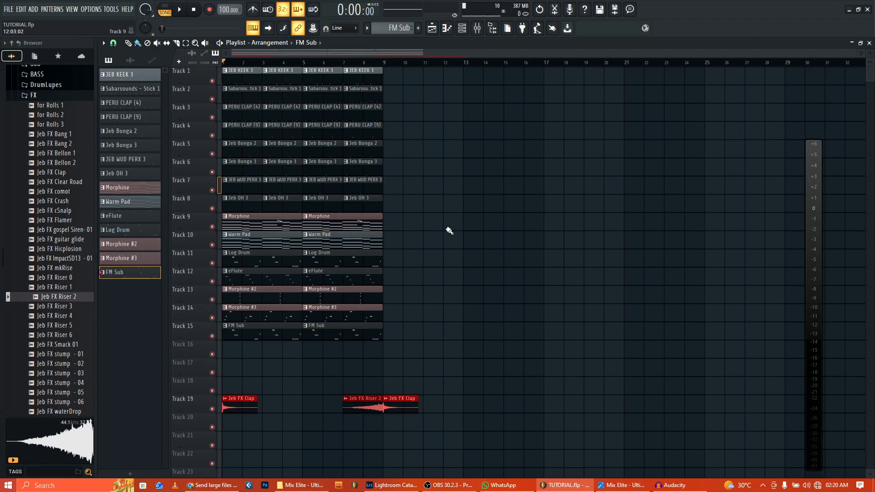
Audition Jeb FX Bellon 2 and place Jeb FX stump - 01 on Track 17 at bar 5
scroll(485, 203, "down", 6)
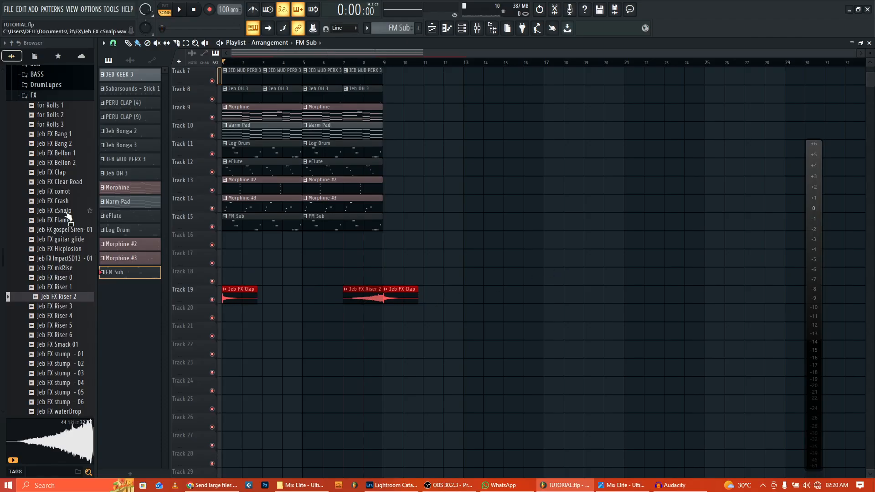
left_click(63, 164)
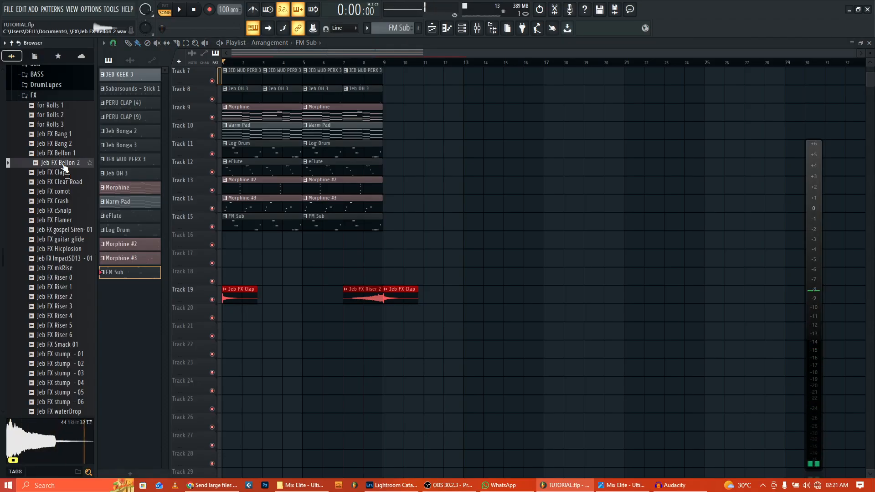
left_click_drag(49, 168, 342, 260)
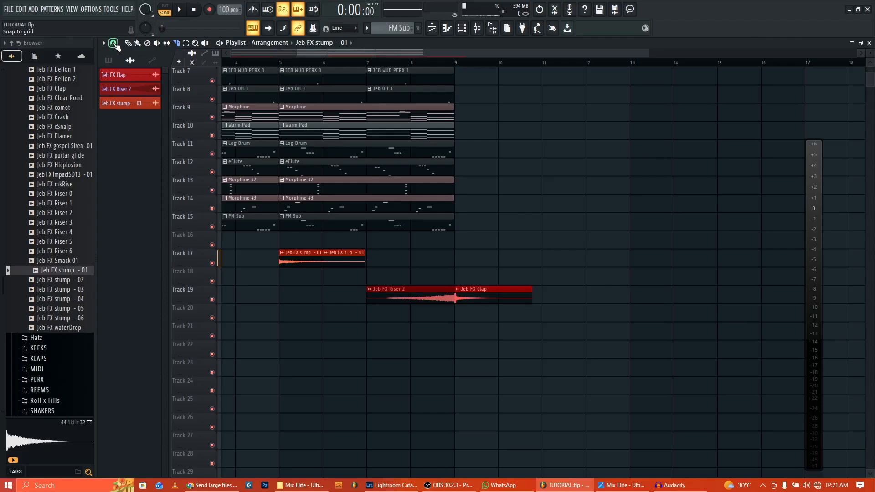
Try slicing the Jeb FX stump - 01 clips with the playlist snap at Beat and 1/2 beat, and remove them from Track 17
left_click(114, 43)
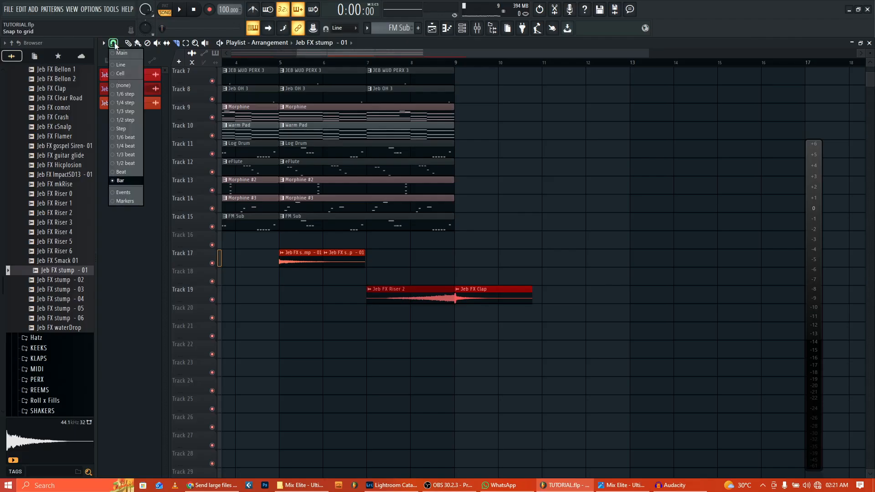
left_click(134, 172)
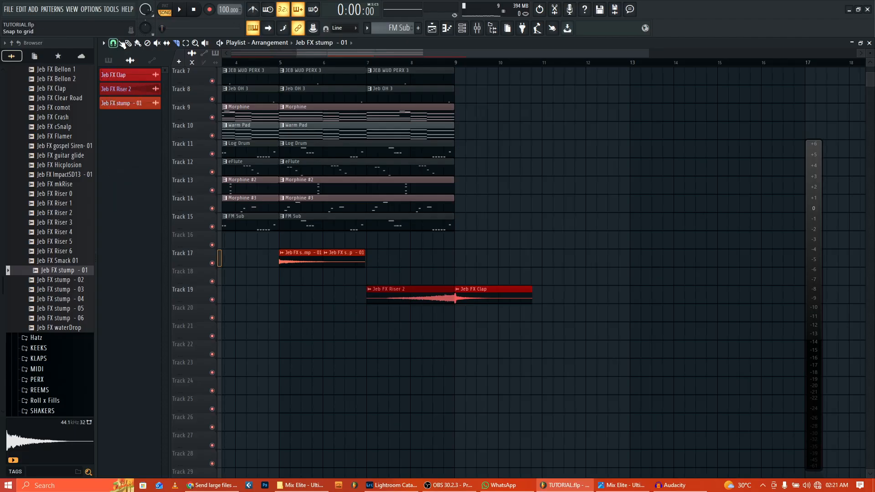
scroll(302, 292, "up", 3)
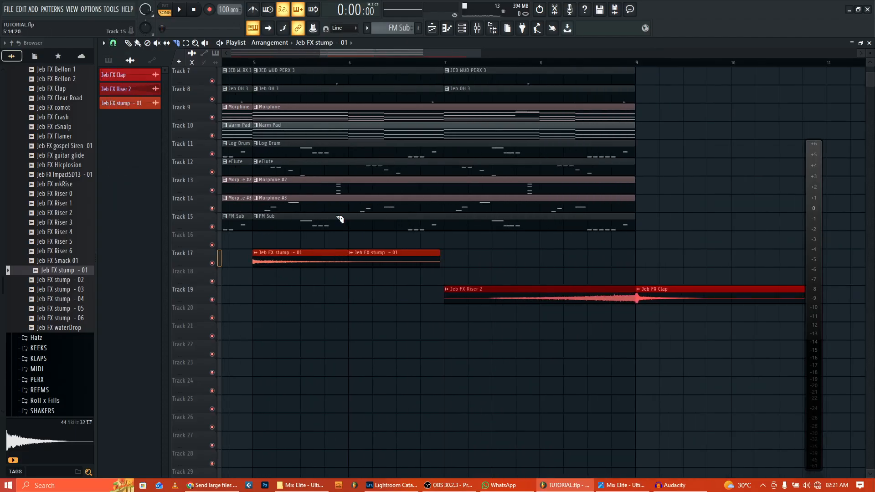
left_click(117, 45)
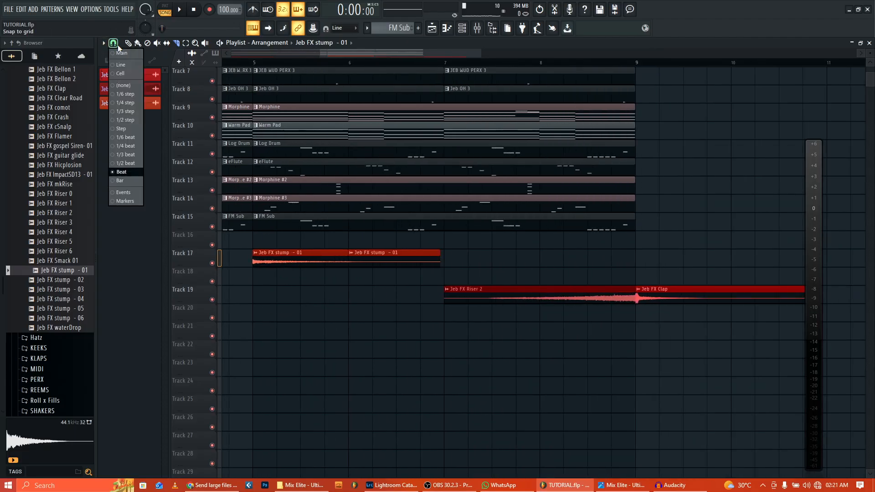
left_click(127, 163)
scroll(250, 316, "up", 5)
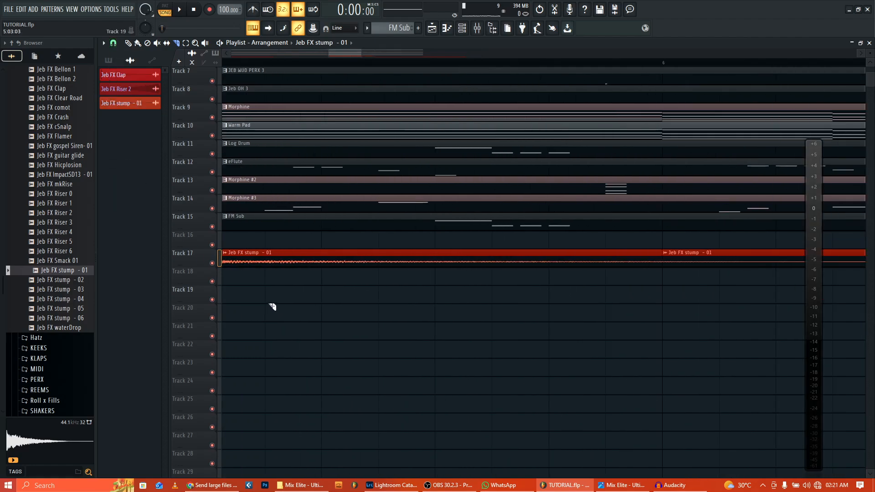
scroll(267, 291, "down", 3)
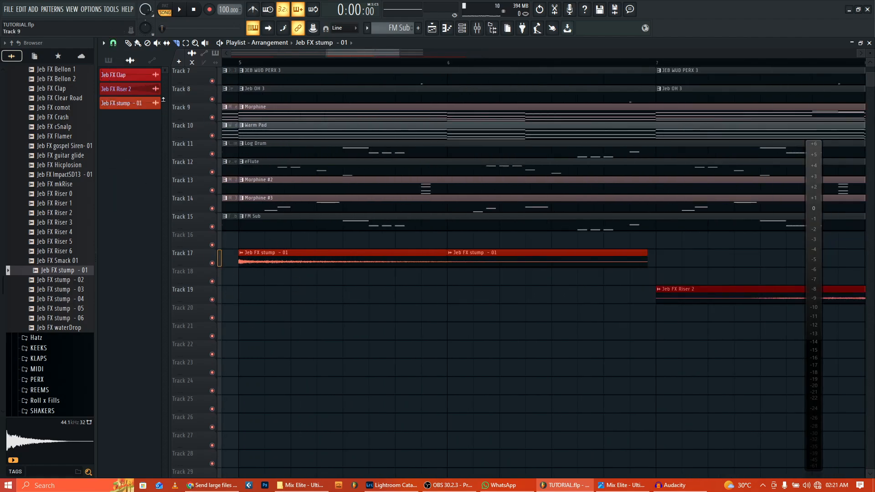
left_click_drag(303, 256, 332, 299)
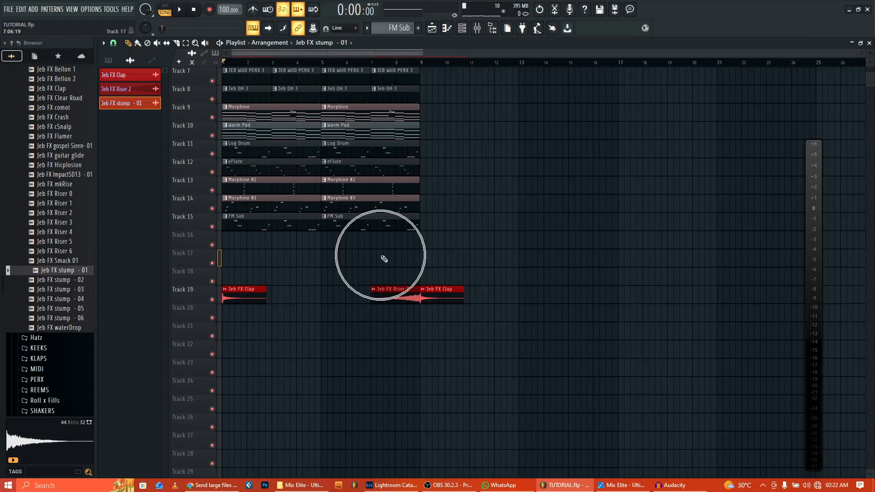
Select all clips on Tracks 1 to 15 in bars 1 to 8 and duplicate them from bar 9
scroll(396, 251, "up", 3)
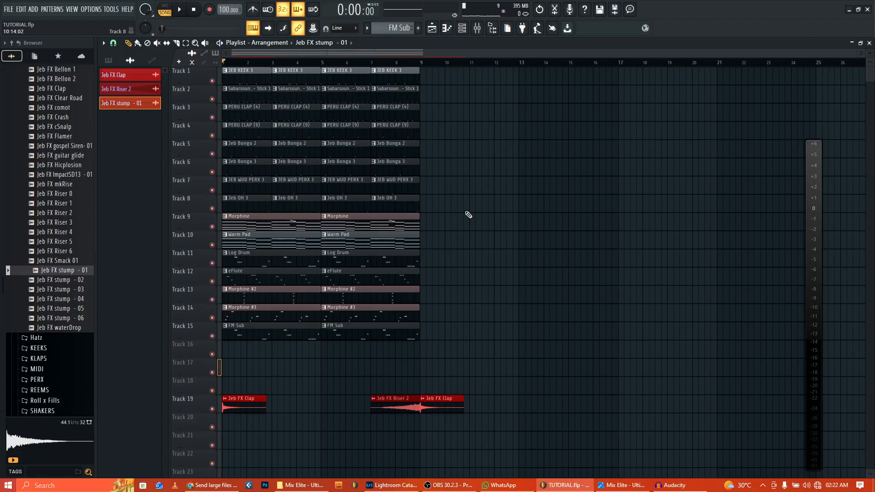
left_click_drag(451, 213, 441, 230)
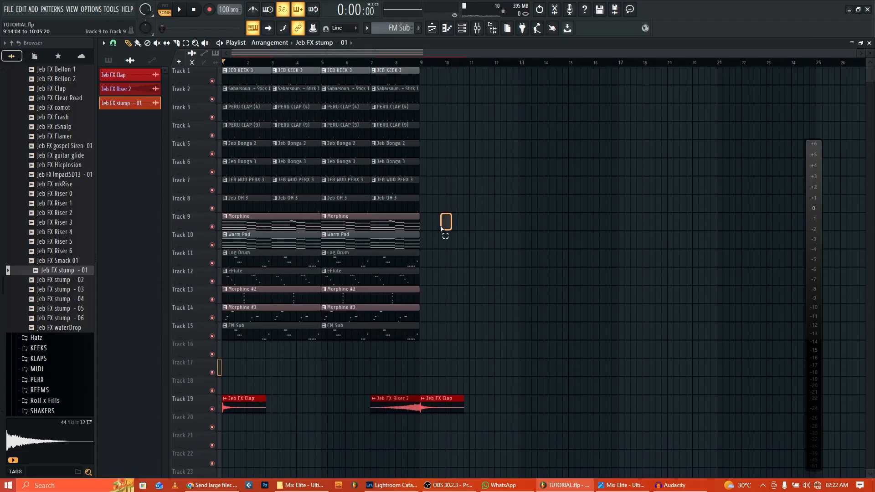
left_click_drag(455, 67, 224, 341)
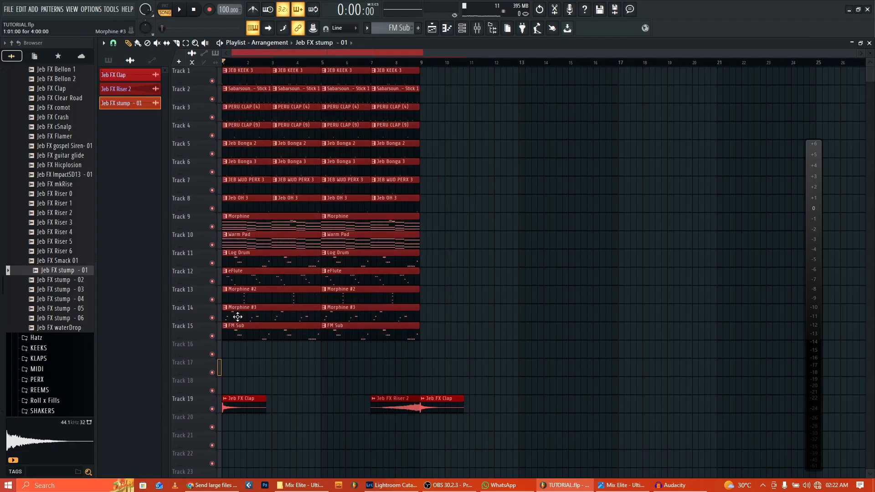
key("ctrl+b")
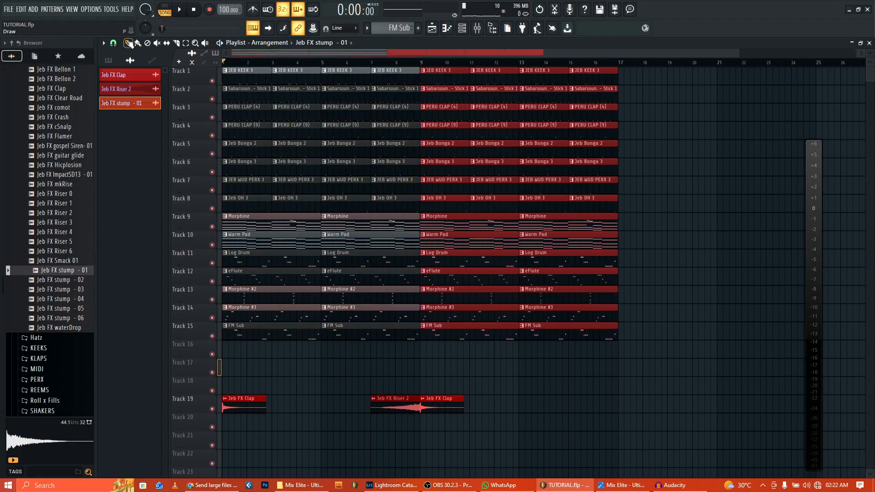
Set the playlist snap to Bar and duplicate the 16-bar block of clips on Tracks 1 to 15 from bar 17
left_click(113, 42)
left_click(129, 183)
left_click(751, 182, "ctrl")
scroll(719, 161, "down", 2)
left_click_drag(596, 68, 250, 332)
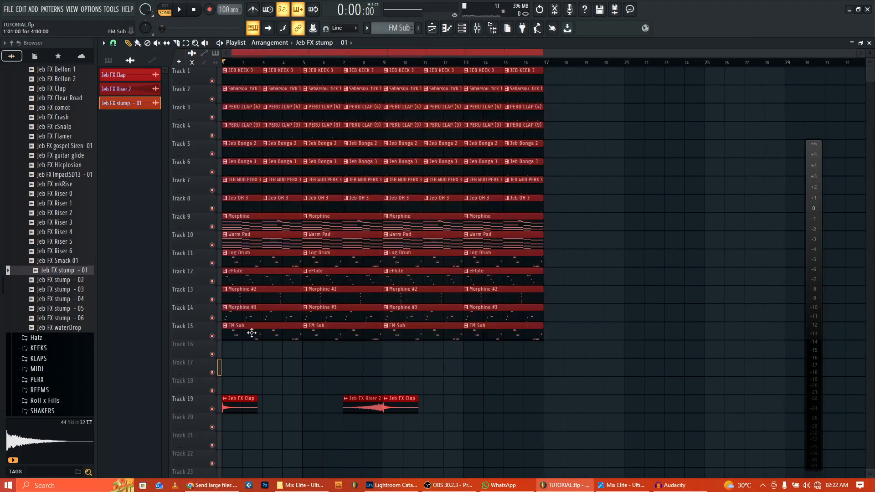
key("ctrl+b")
left_click_drag(653, 336, 573, 336)
left_click(579, 382, "ctrl")
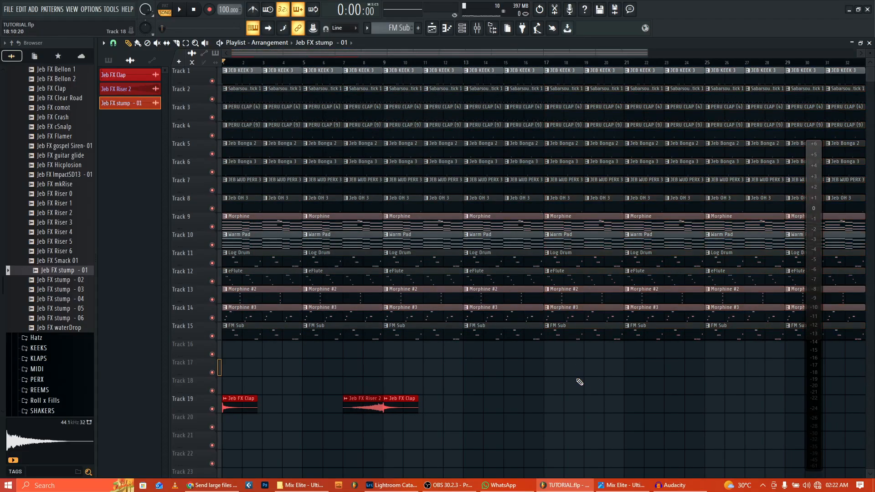
Delete the first FM Sub, Morphine #3 and Morphine #2 clips from bars 1 to 4 on Tracks 15, 14 and 13
right_click(292, 333)
right_click(284, 314)
right_click(280, 296)
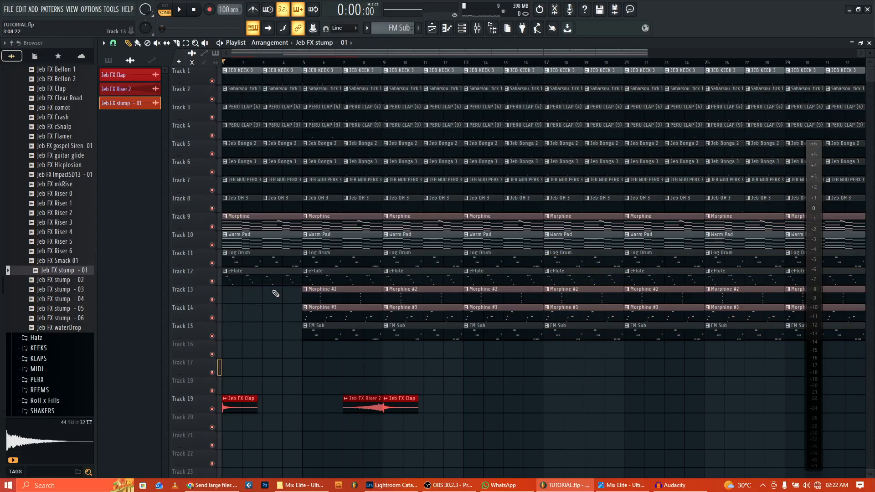
Toggle solo on the Warm Pad track and mute on the Morphine track, restoring both to normal playback
right_click(212, 245)
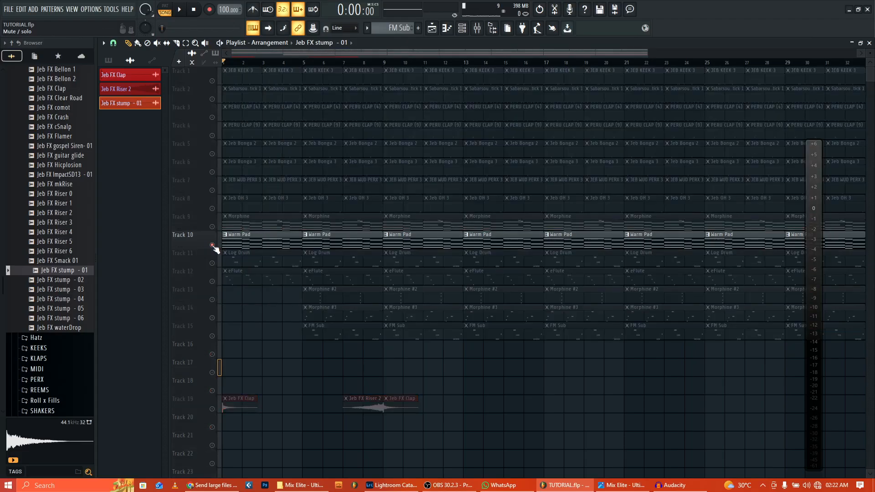
right_click(212, 246)
right_click(212, 245)
right_click(212, 245)
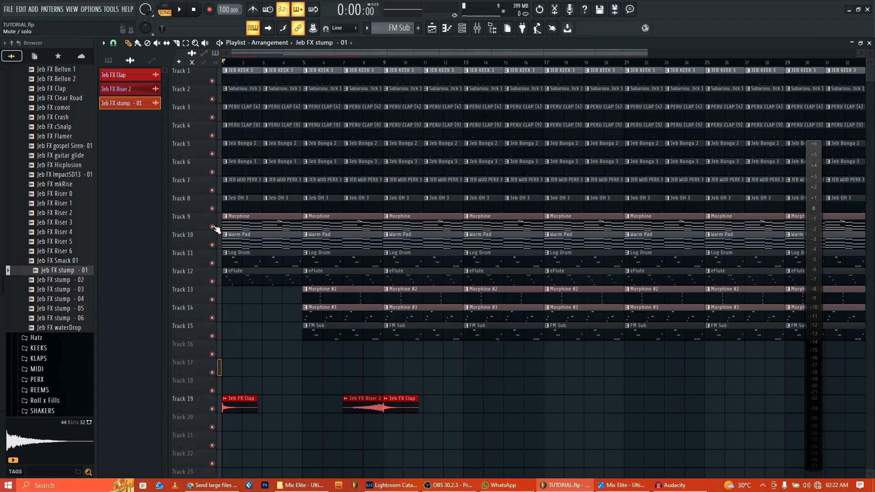
left_click(212, 226)
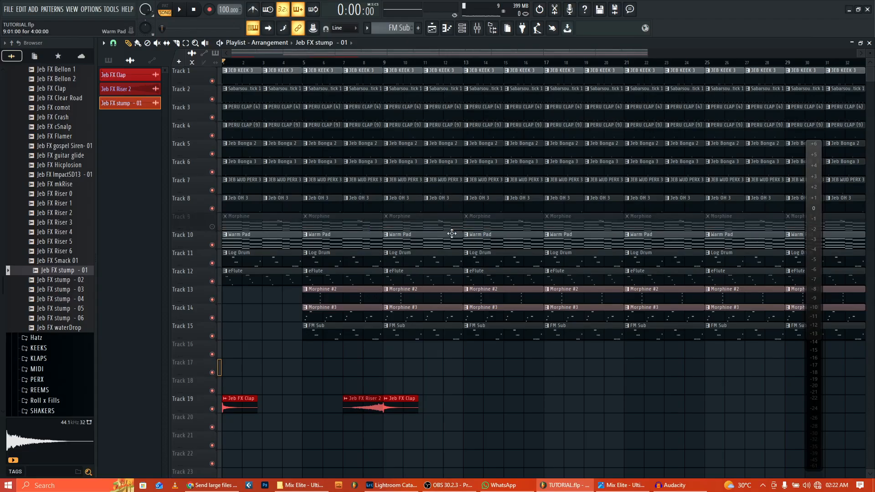
scroll(451, 233, "down", 3)
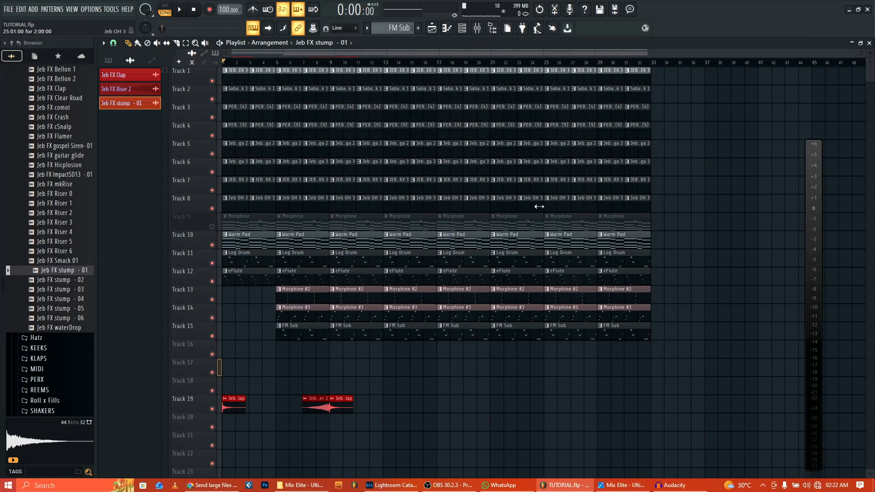
left_click(212, 227)
left_click_drag(855, 54, 729, 55)
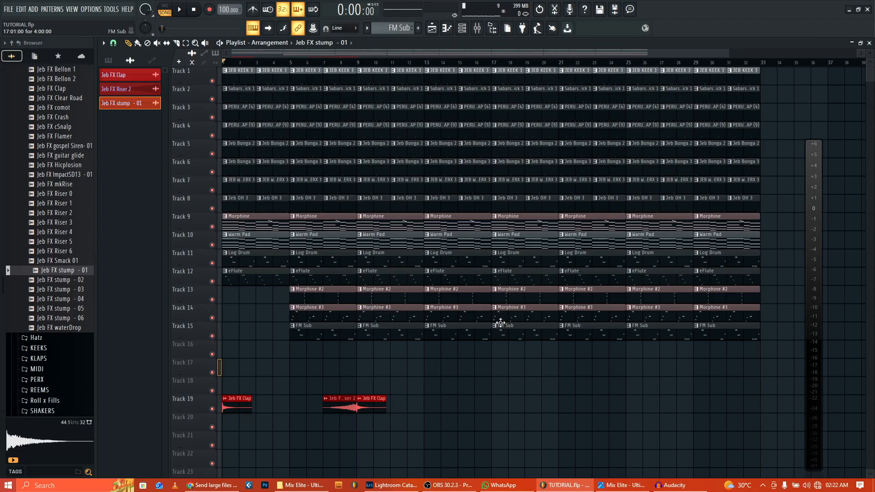
mouse_move(371, 402)
left_mouse_down()
mouse_move(537, 384)
mouse_move(396, 384)
mouse_move(454, 402)
mouse_move(375, 401)
left_mouse_up()
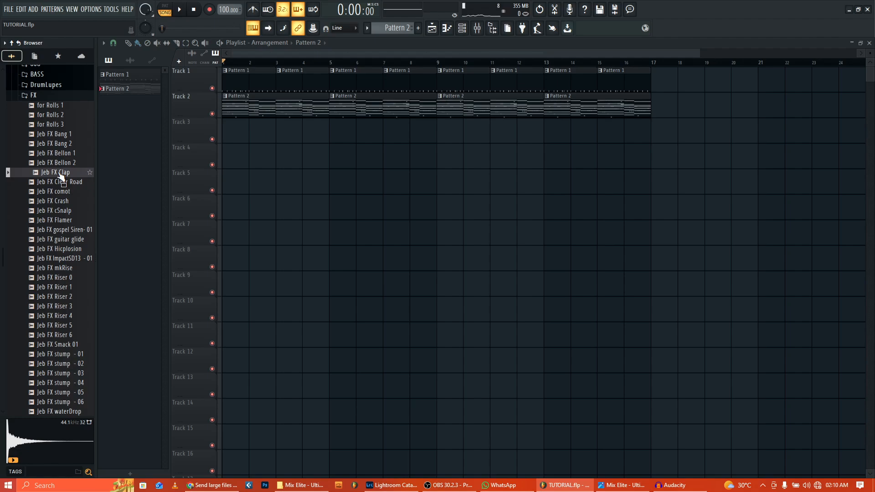
Review the mixer tracks for Jeb Bonga 3, Jeb OH 3 and Morphine #2, and return to the playlist
left_click_drag(60, 176, 255, 157)
left_click(432, 31)
left_click(448, 29)
left_click(478, 28)
left_click(250, 144)
left_click(292, 145)
left_click(417, 143)
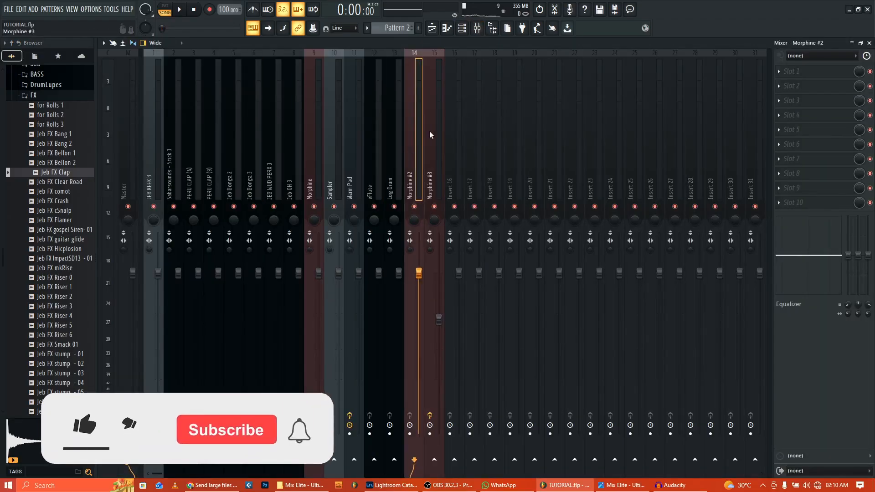
left_click(432, 28)
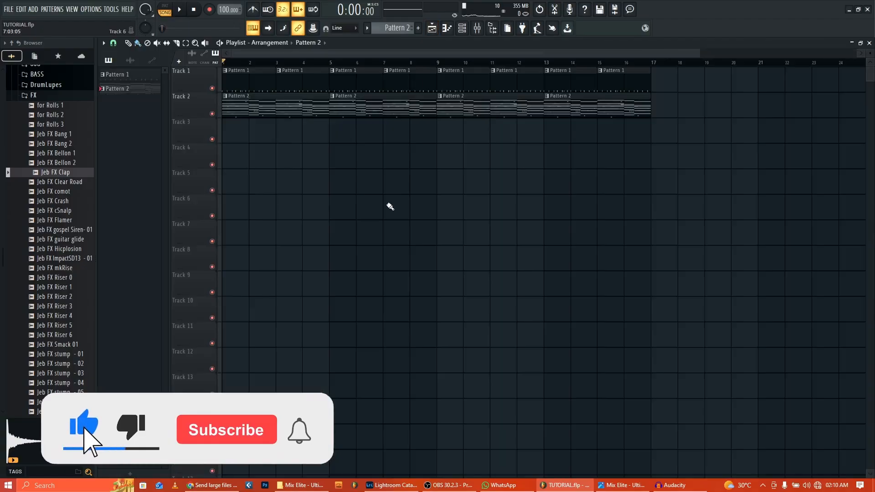